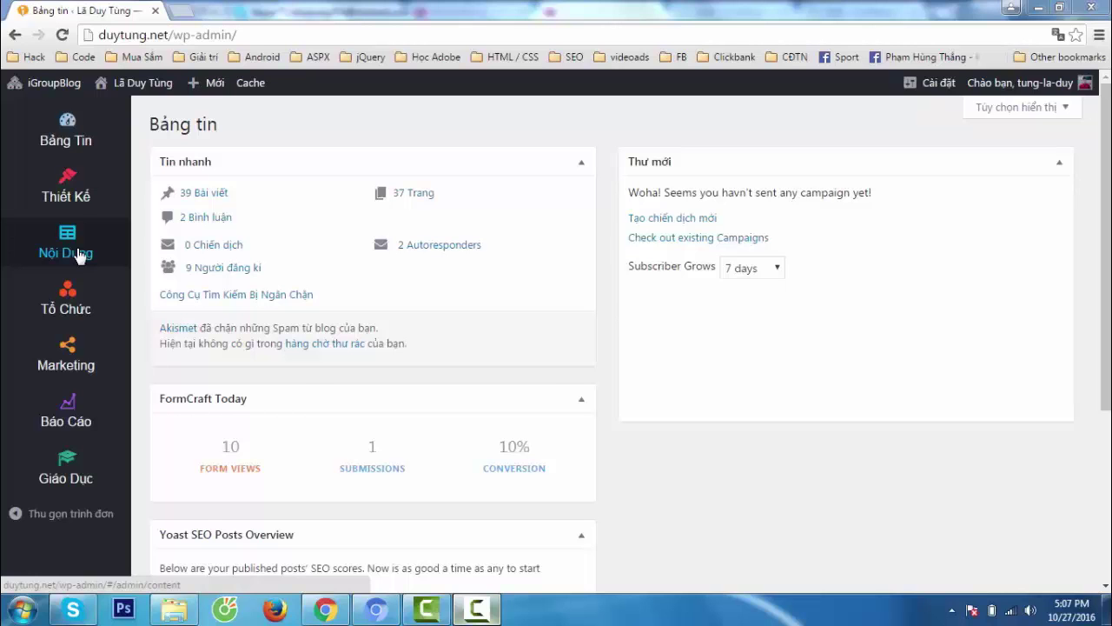
Open the form dashboard from the Form group of the site's design section (Thiết Kế).
{"action": "left_click", "coordinate": [66, 193]}
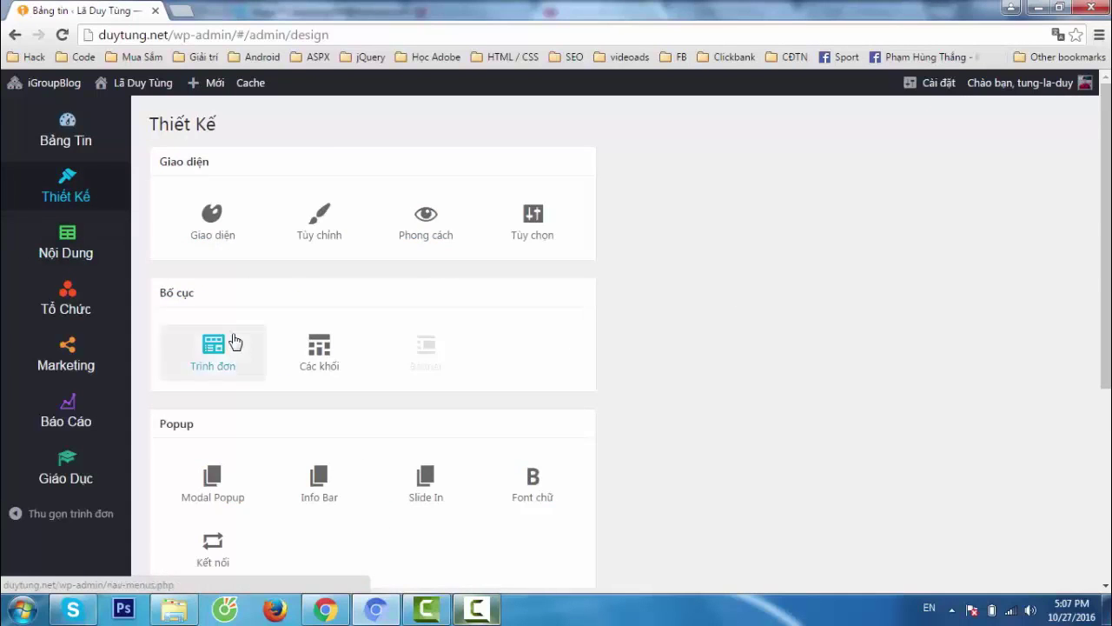
{"action": "scroll", "coordinate": [234, 341], "scroll_direction": "down", "scroll_amount": 4}
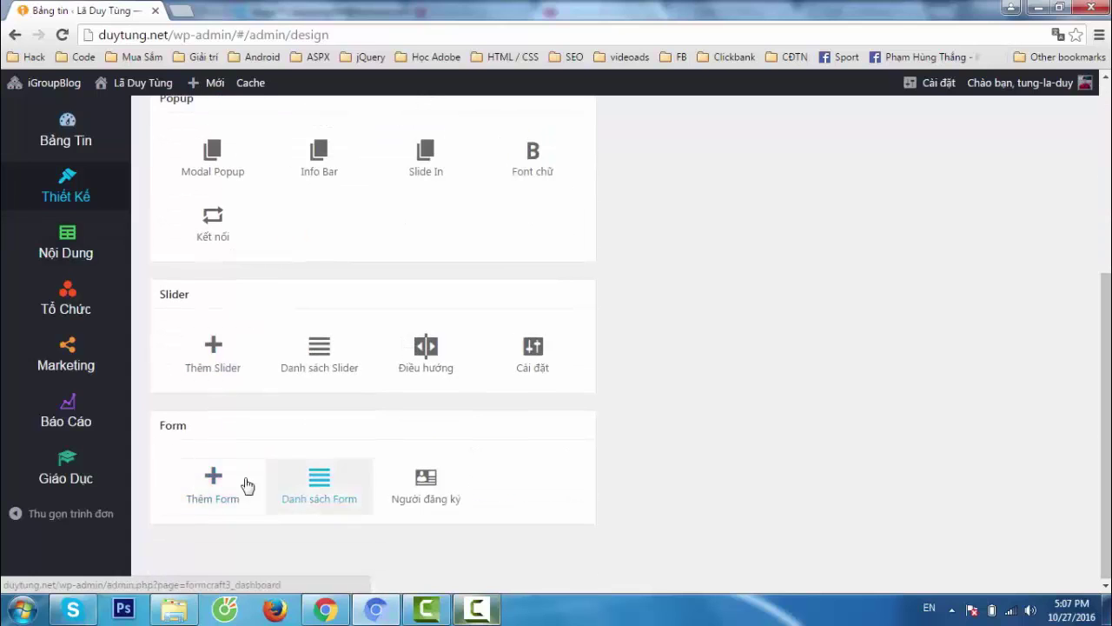
{"action": "left_click", "coordinate": [216, 484]}
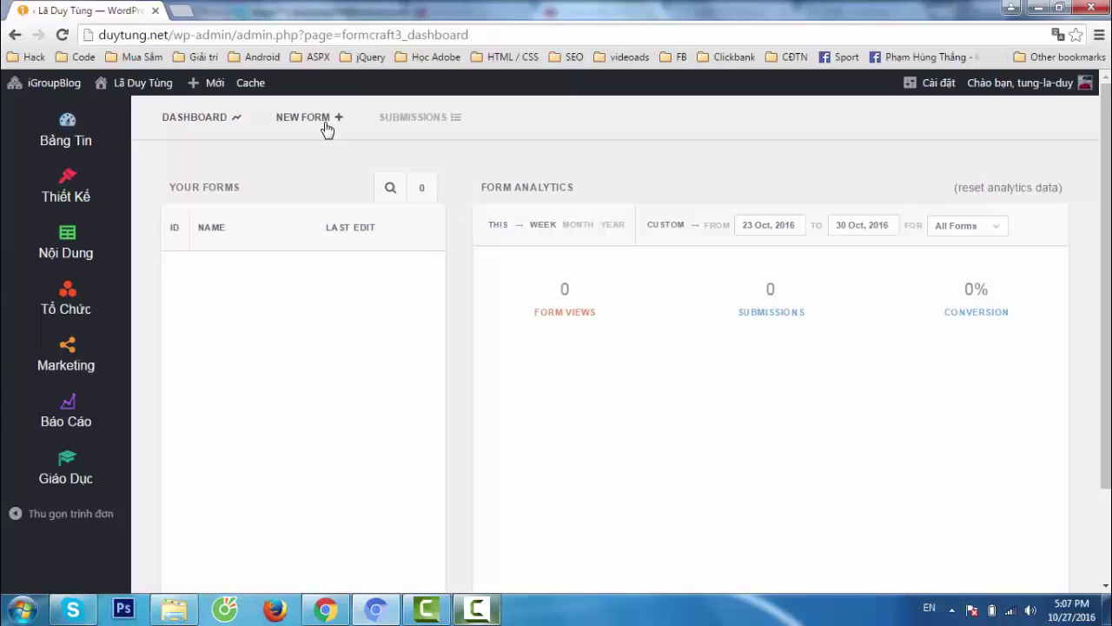
Create a new blank form named "Form thu thập email".
{"action": "left_click", "coordinate": [323, 120]}
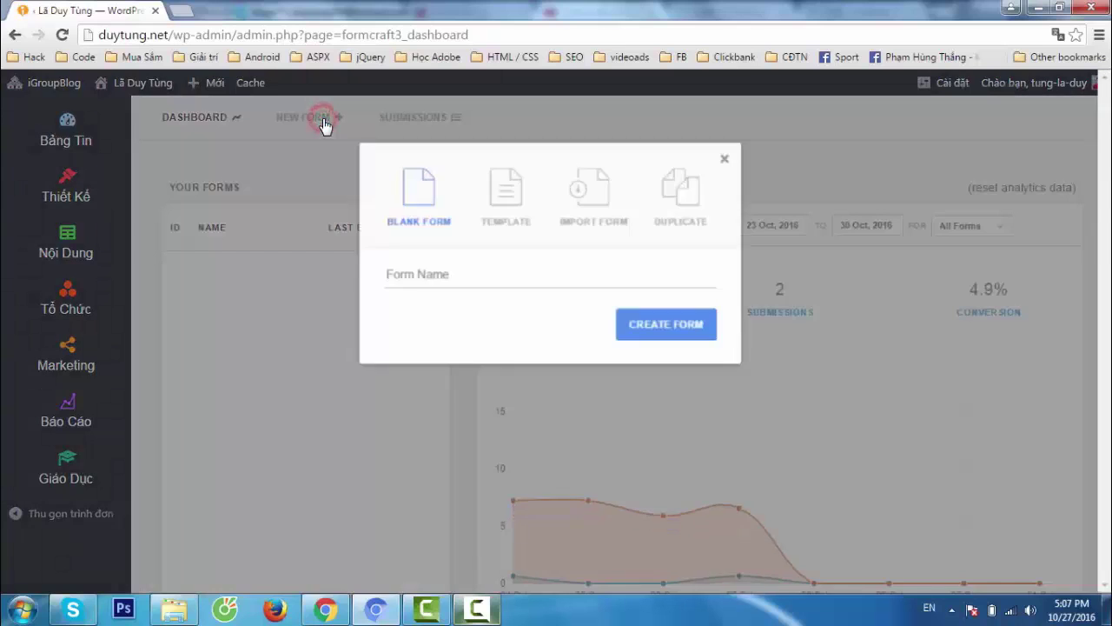
{"action": "left_click", "coordinate": [504, 270]}
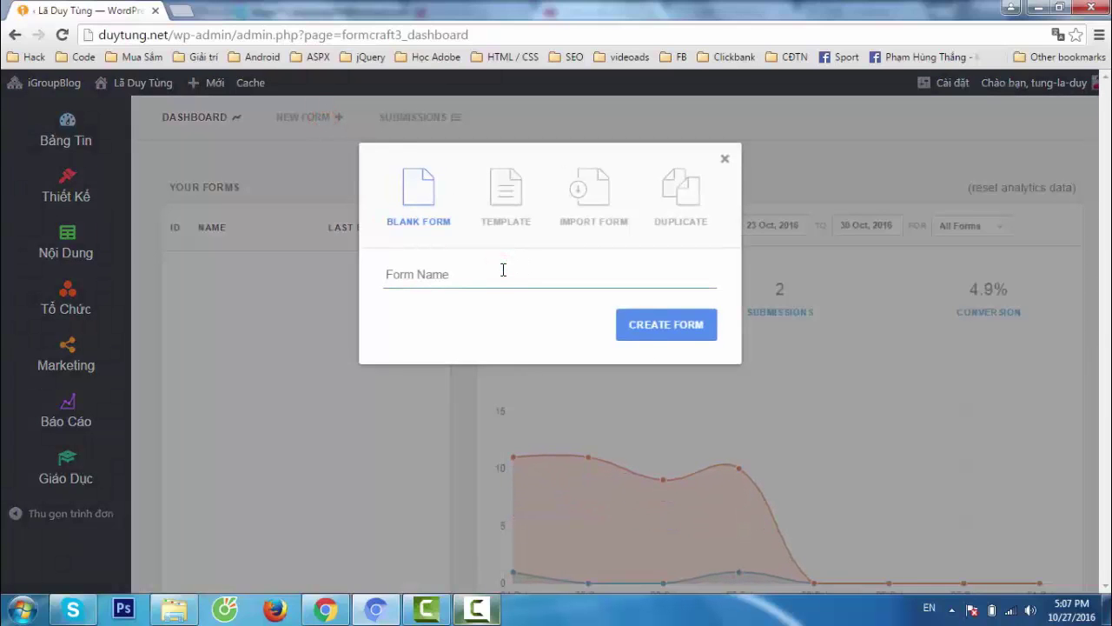
{"action": "type", "text": "Form"}
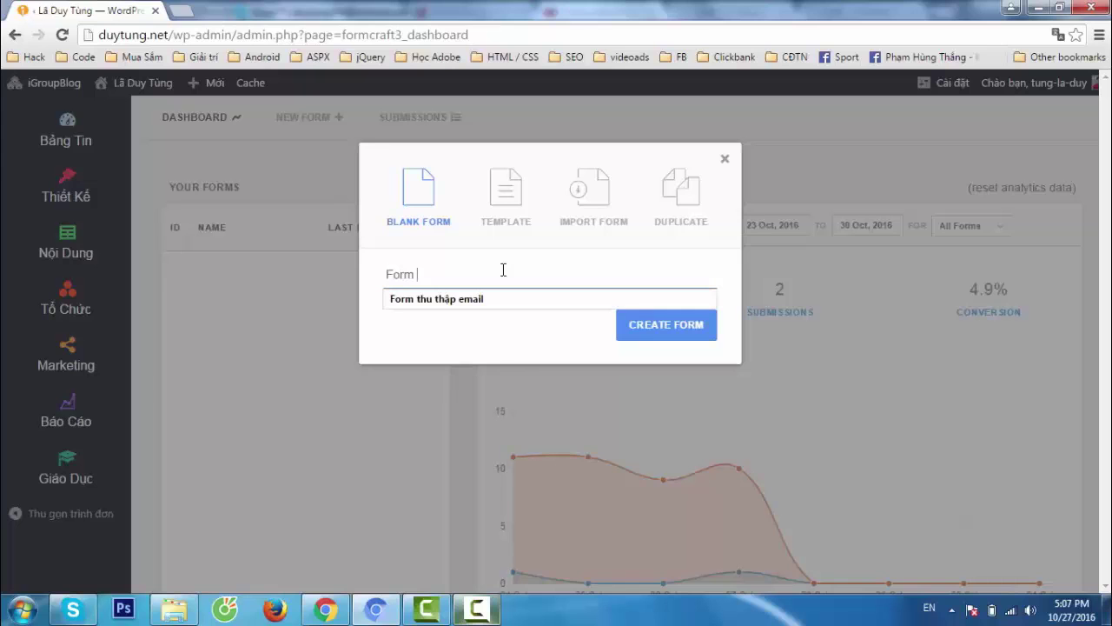
{"action": "key", "text": "Down"}
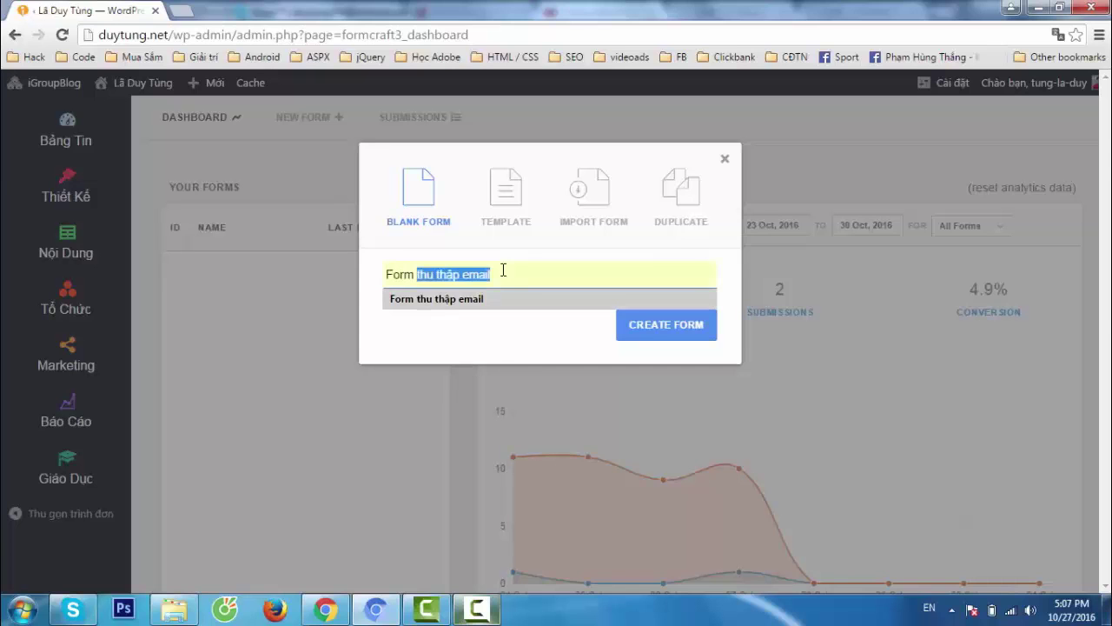
{"action": "key", "text": "Return"}
{"action": "left_click", "coordinate": [650, 324]}
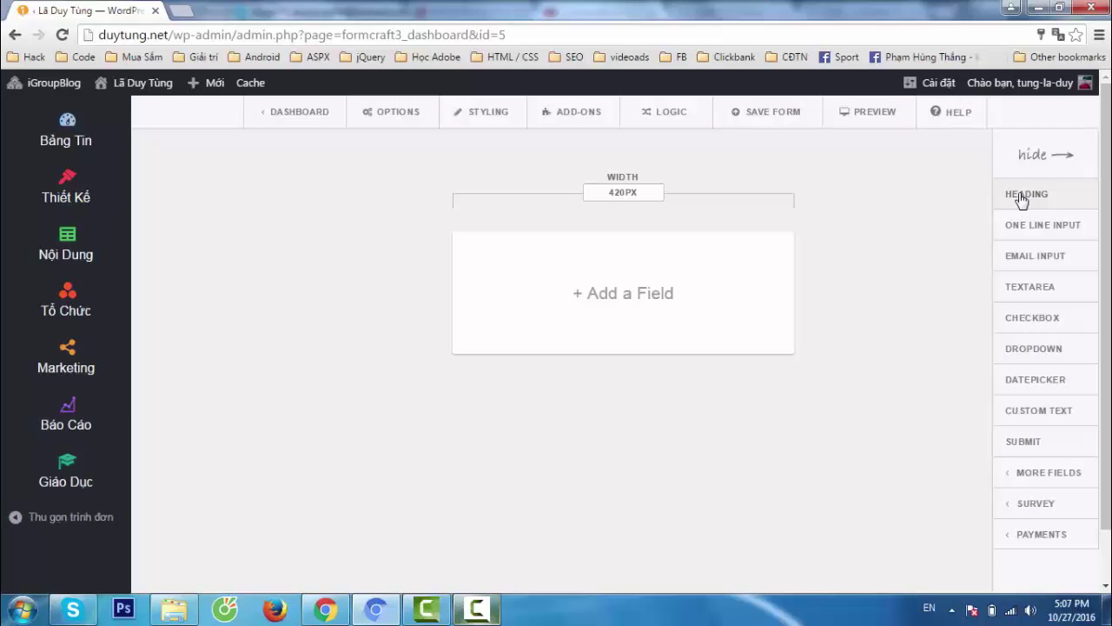
Add a heading field reading "Form thu thập email khách hàng" to the form and centre its text.
{"action": "left_click_drag", "start_coordinate": [1020, 198], "coordinate": [591, 269]}
{"action": "left_click", "coordinate": [590, 261]}
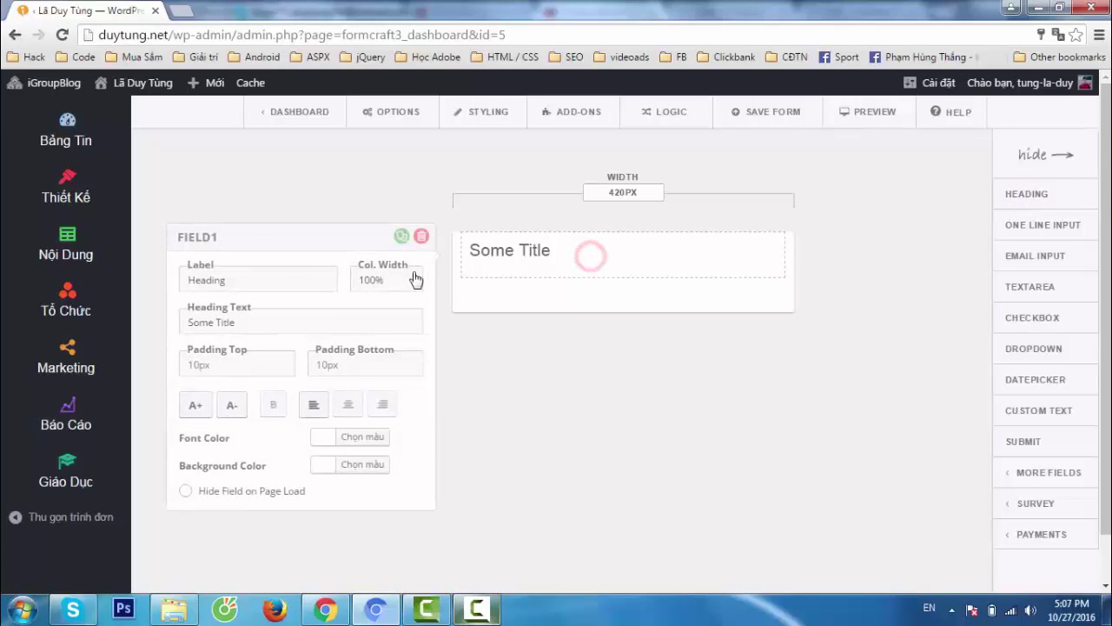
{"action": "triple_click", "coordinate": [257, 324]}
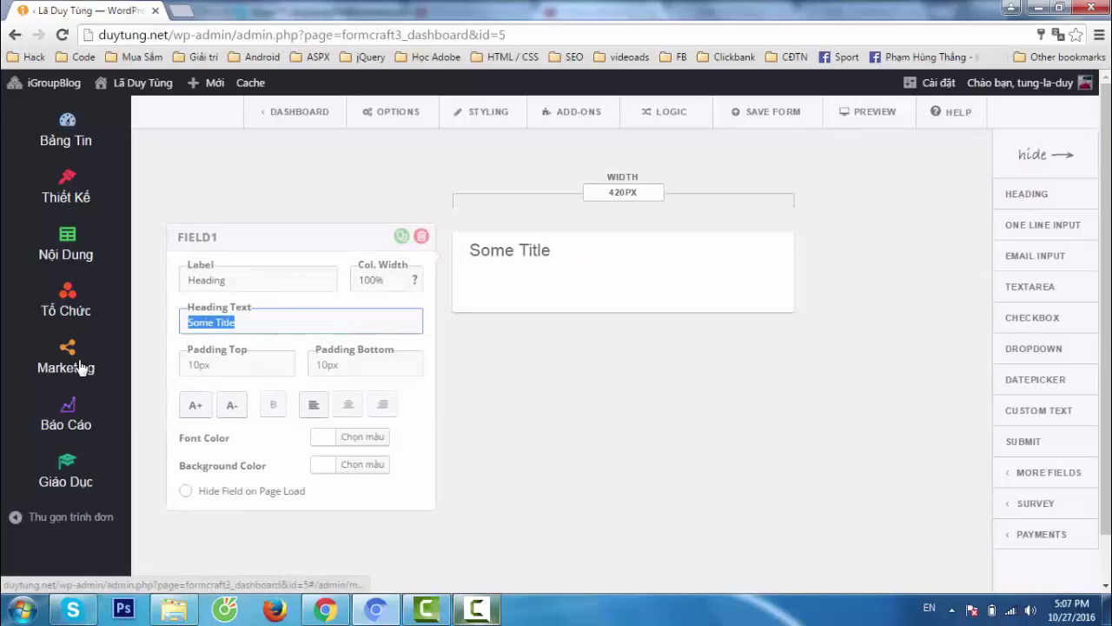
{"action": "type", "text": "Form"}
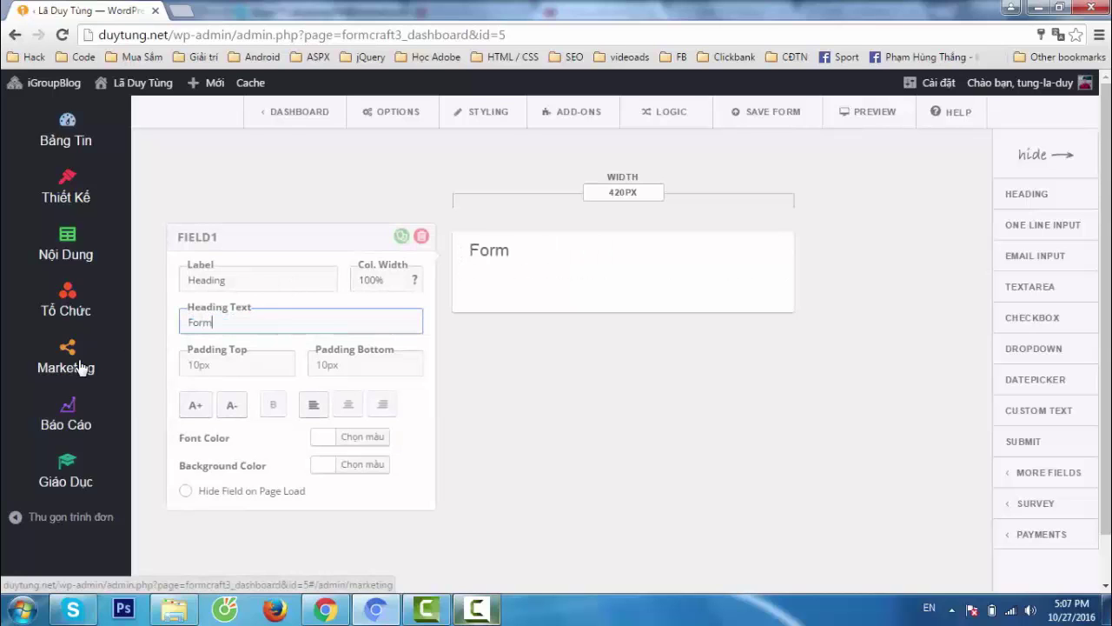
{"action": "type", "text": " thu th"}
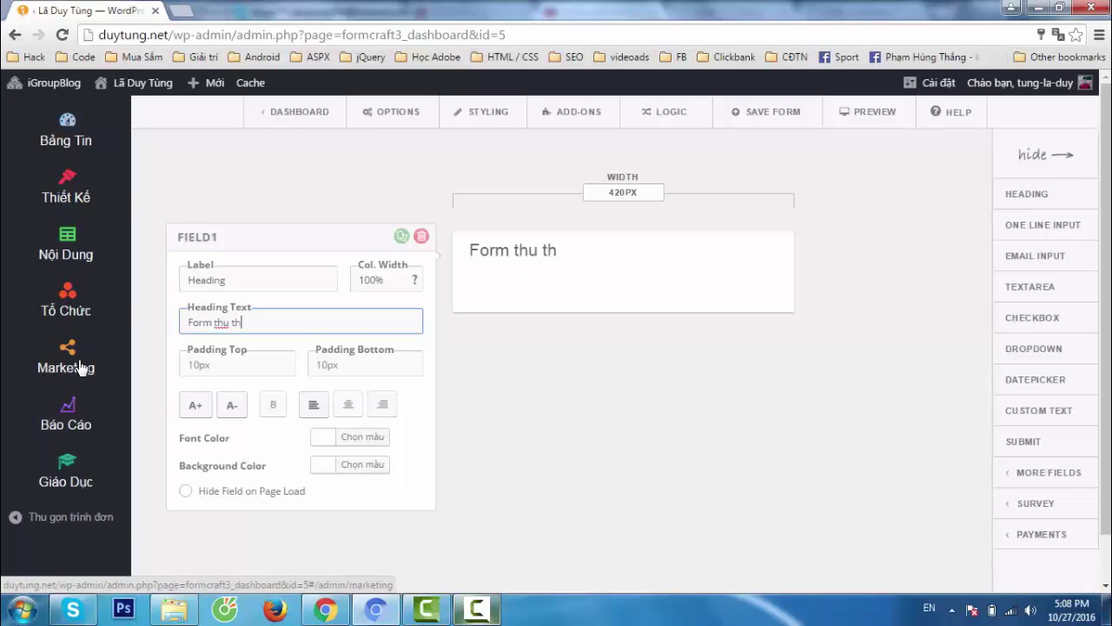
{"action": "type", "text": "ập emai"}
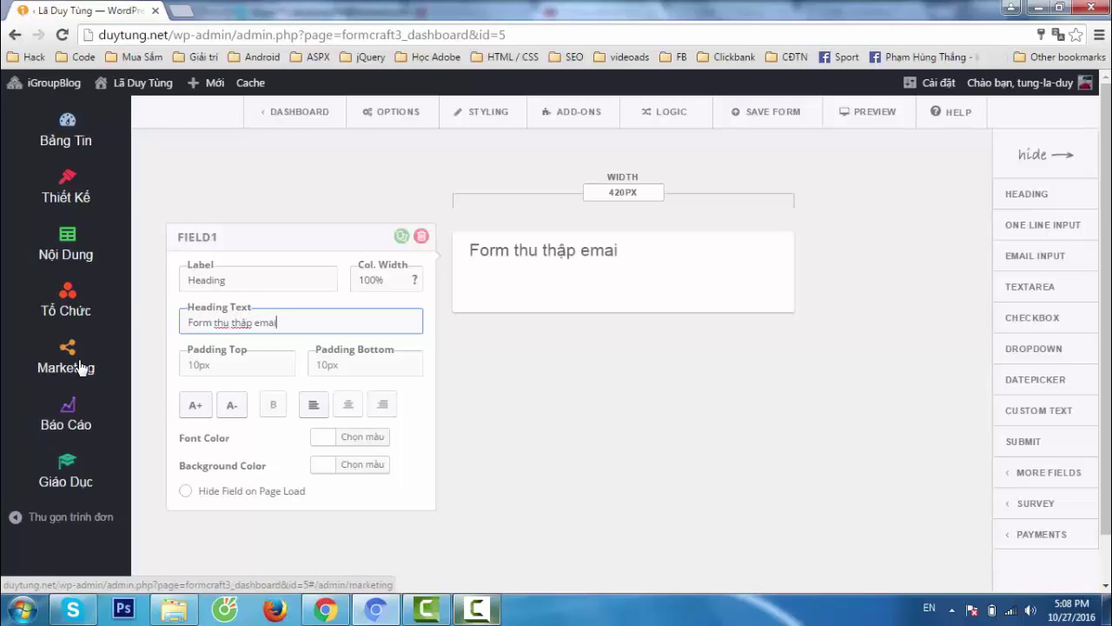
{"action": "type", "text": "l khách hang"}
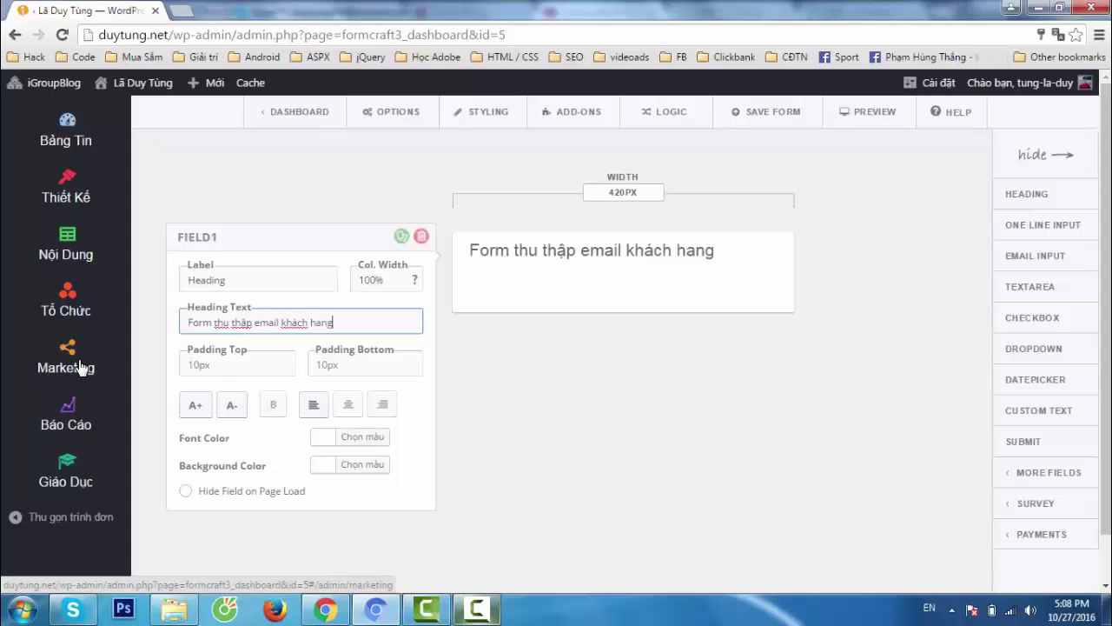
{"action": "left_click", "coordinate": [347, 404]}
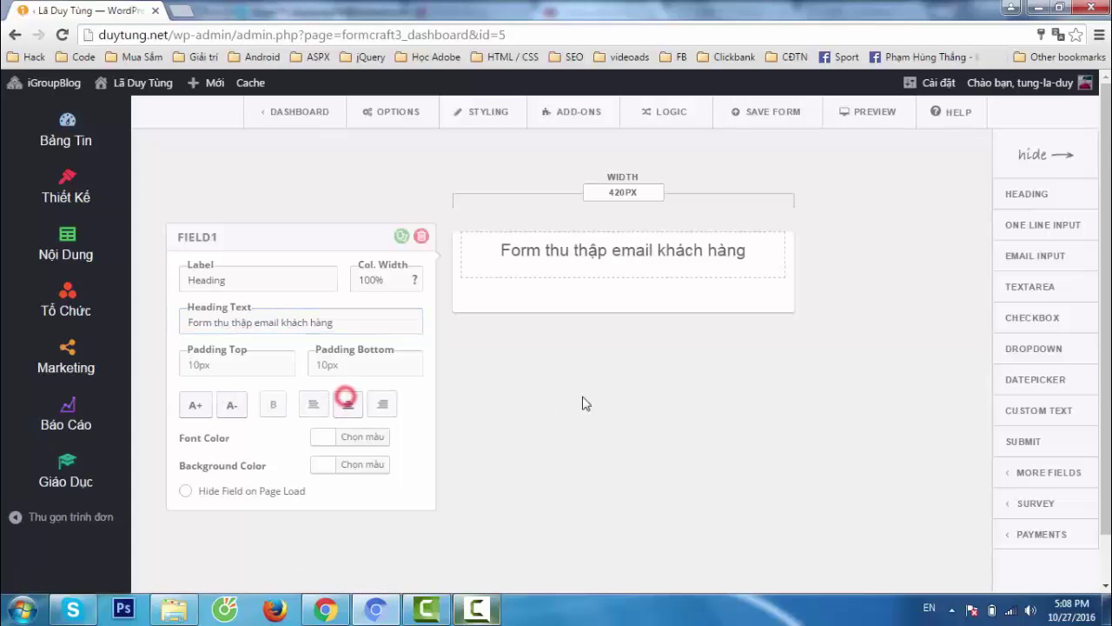
{"action": "left_click", "coordinate": [634, 402]}
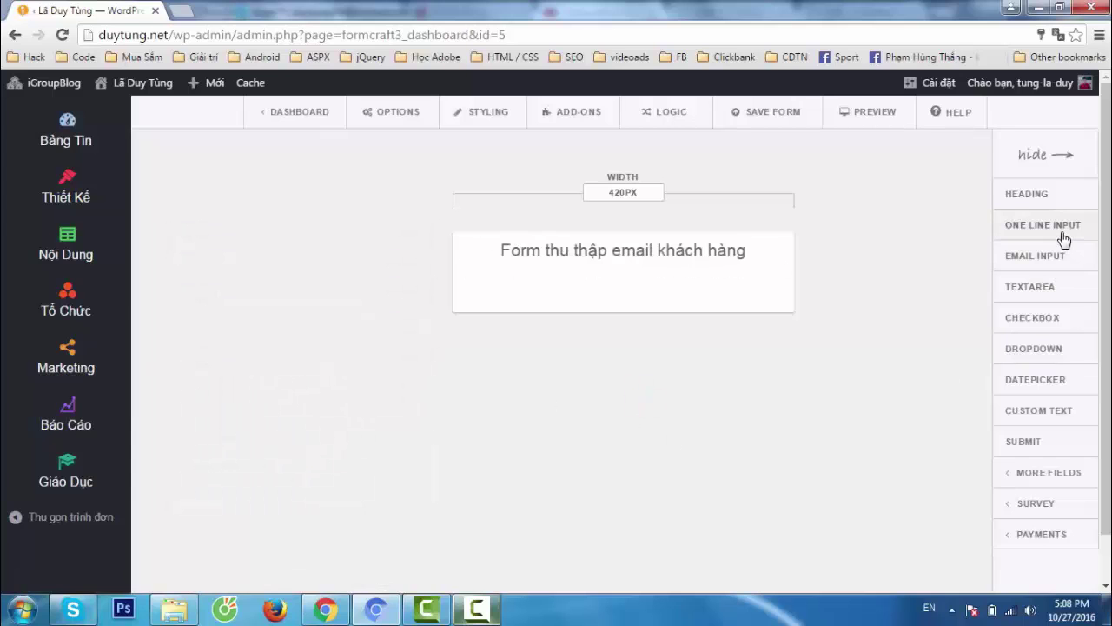
Add a one-line input below the heading and label it "Họ và tên".
{"action": "left_click_drag", "start_coordinate": [1064, 239], "coordinate": [514, 307]}
{"action": "left_click", "coordinate": [513, 306]}
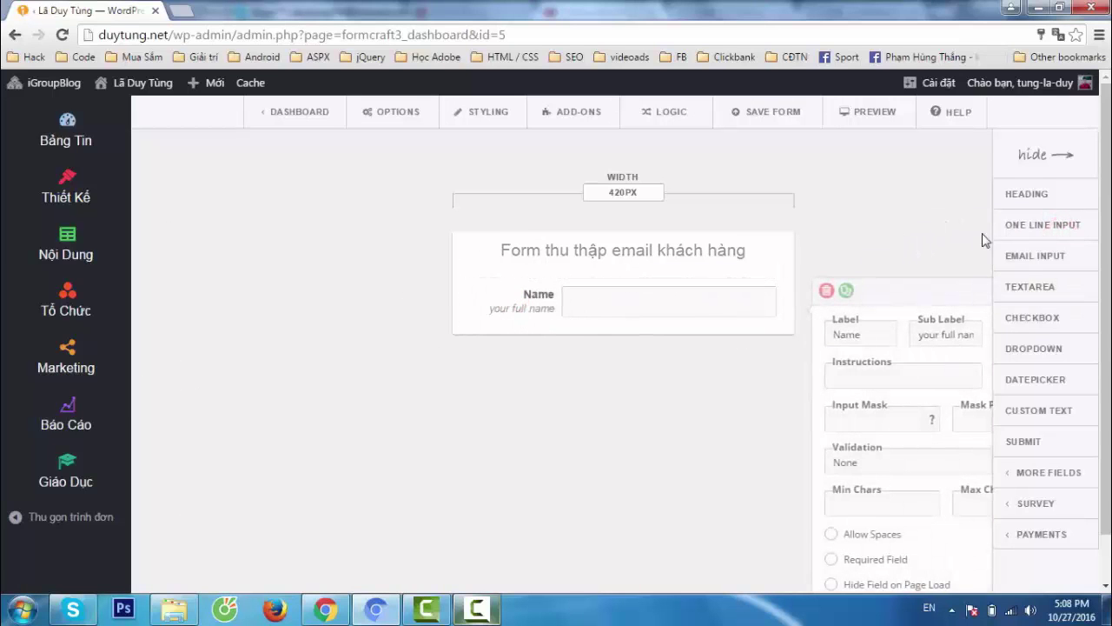
{"action": "left_click", "coordinate": [1077, 154]}
{"action": "left_click_drag", "start_coordinate": [872, 336], "coordinate": [768, 343]}
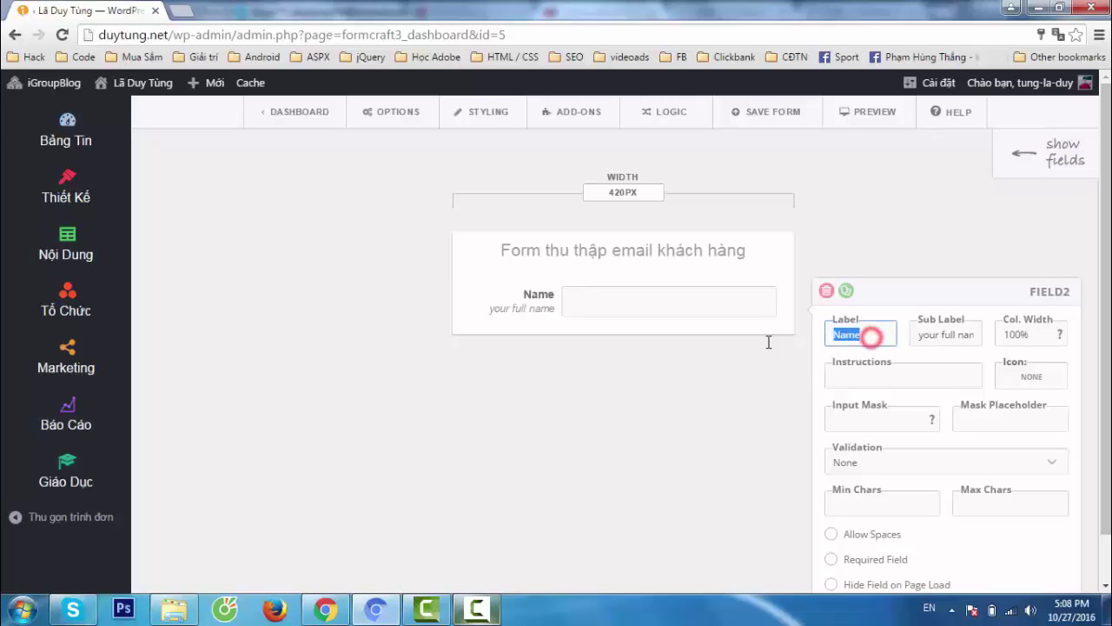
{"action": "type", "text": "Ho"}
{"action": "type", "text": " và tên"}
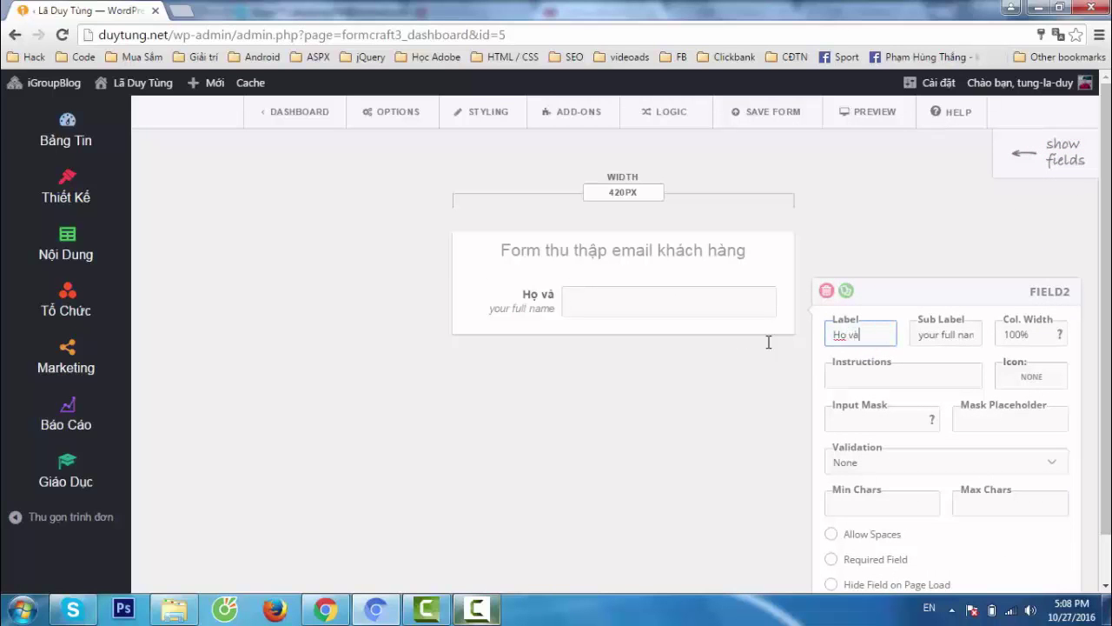
Set the name field's sub label to "tên của bạn" and make the field required.
{"action": "triple_click", "coordinate": [918, 335]}
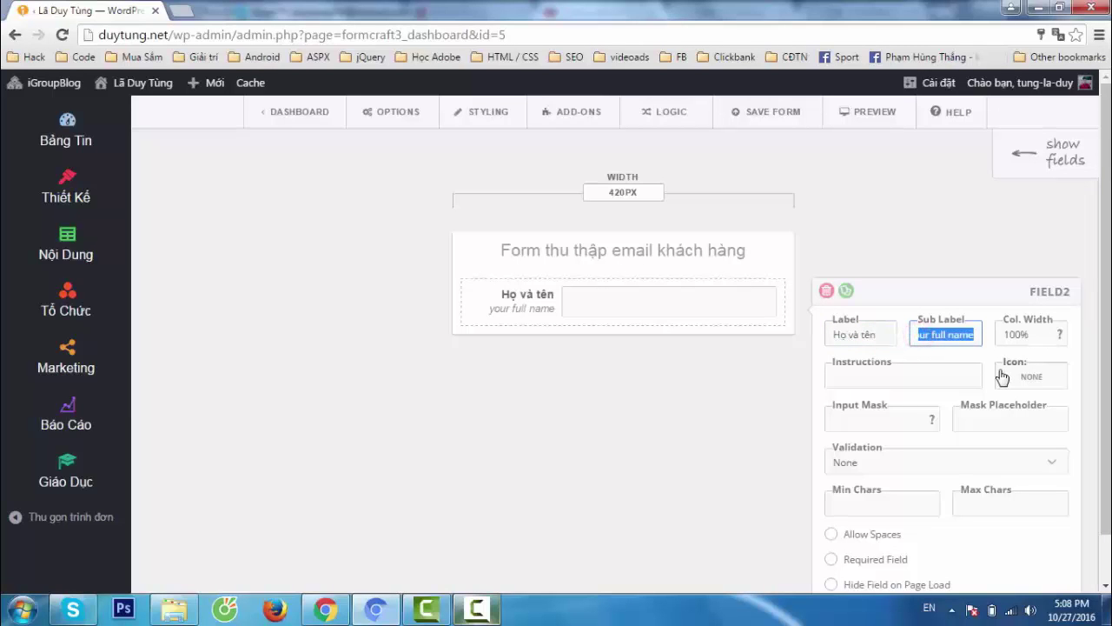
{"action": "type", "text": "tên của bạn"}
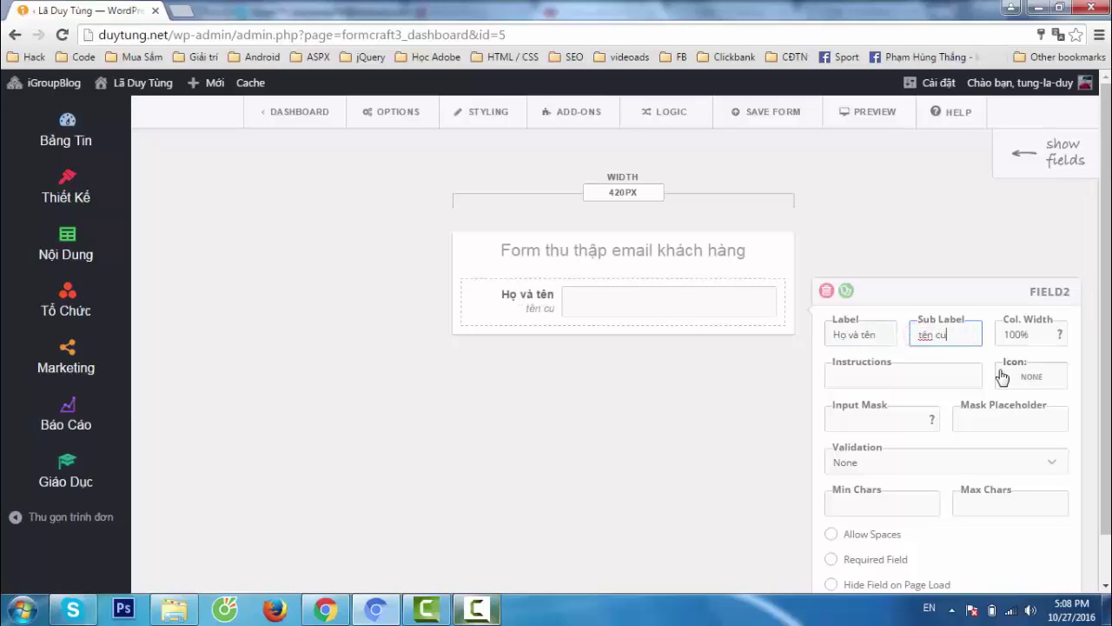
{"action": "scroll", "coordinate": [1000, 375], "scroll_direction": "down", "scroll_amount": 1}
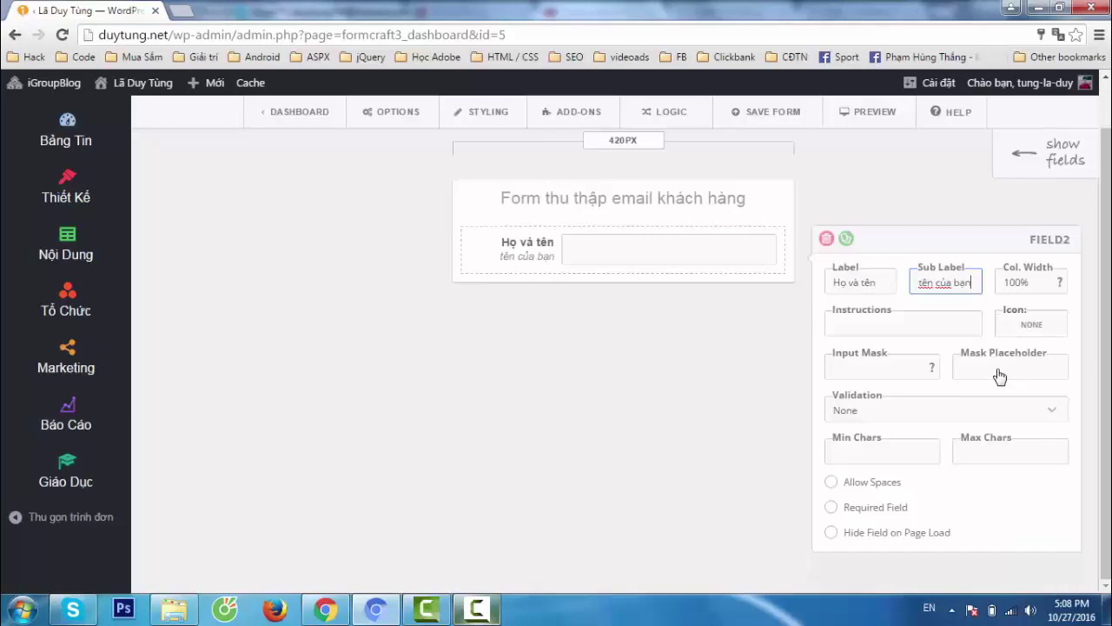
{"action": "left_click", "coordinate": [832, 511]}
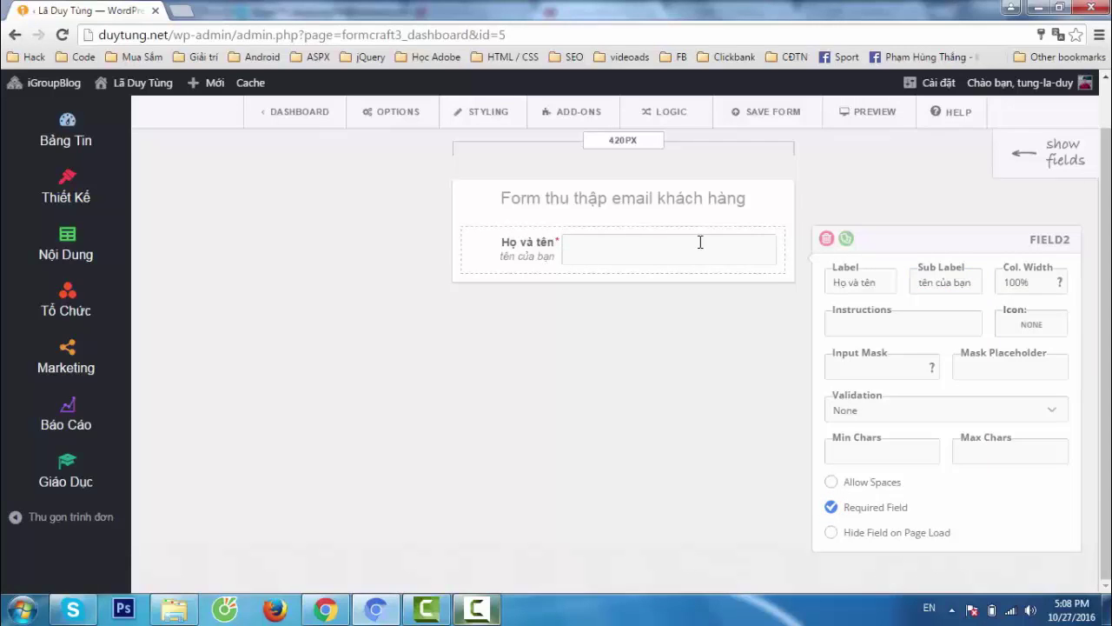
{"action": "left_click", "coordinate": [879, 197]}
Add an email input to the form and place it below the "Họ và tên" field.
{"action": "left_click", "coordinate": [1063, 167]}
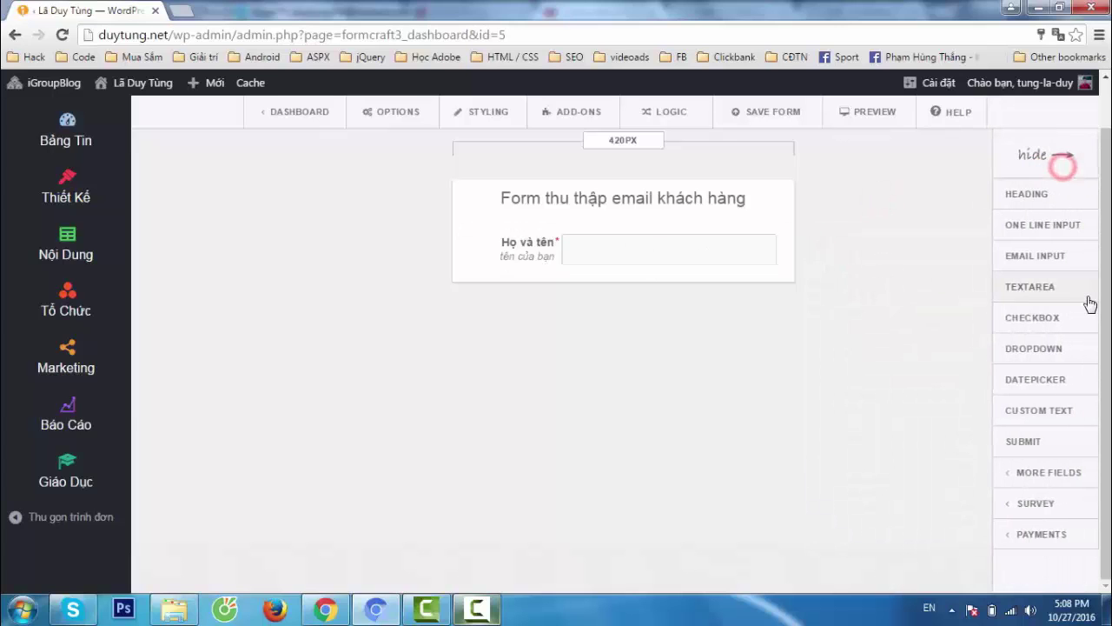
{"action": "left_click_drag", "start_coordinate": [1068, 259], "coordinate": [633, 278]}
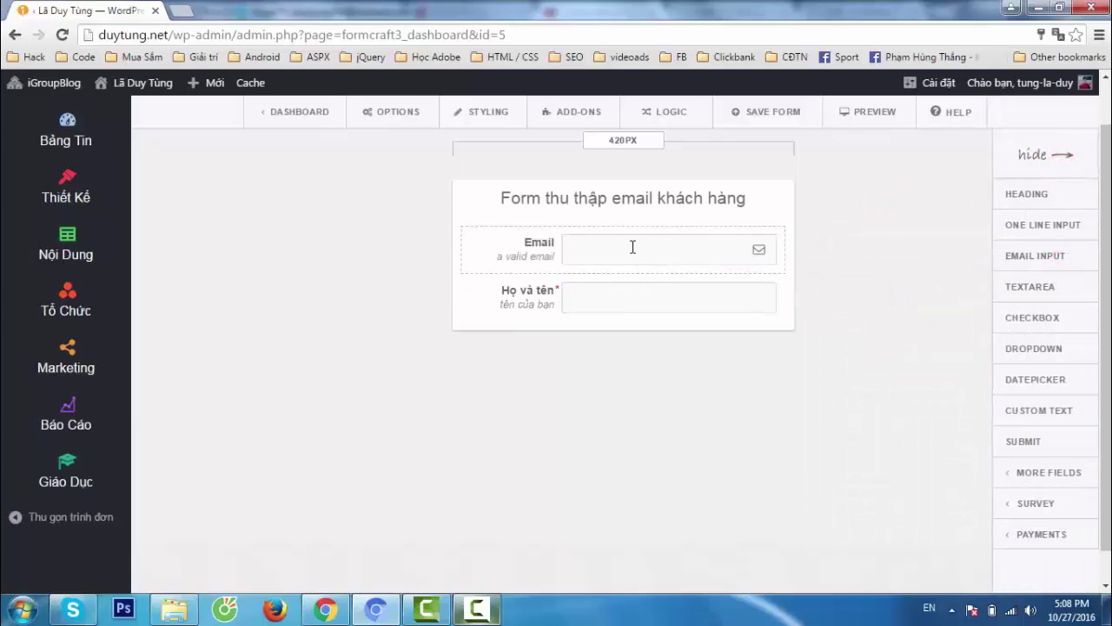
{"action": "left_click", "coordinate": [514, 240]}
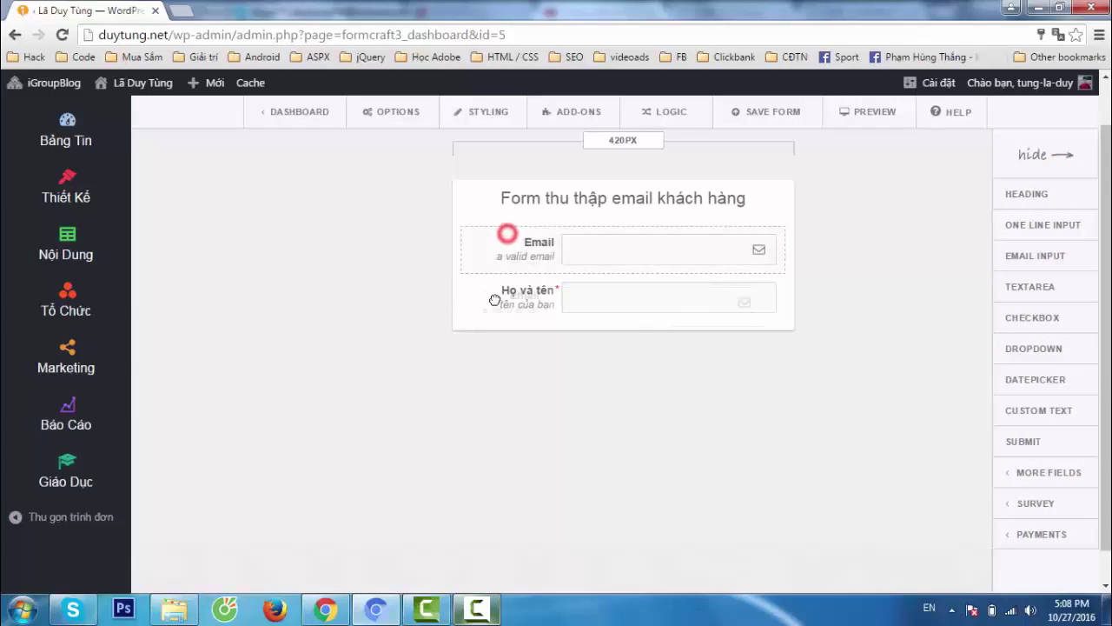
{"action": "left_click_drag", "start_coordinate": [526, 314], "coordinate": [525, 252]}
Set the email field's sub label to "email của bạn" and make the field required.
{"action": "left_click", "coordinate": [541, 296]}
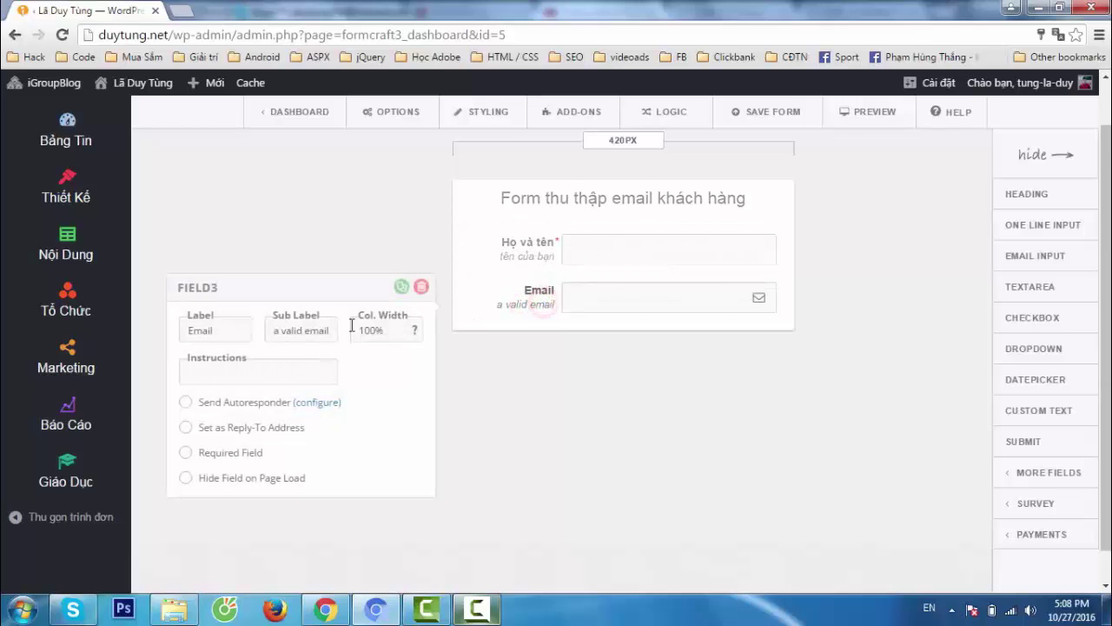
{"action": "triple_click", "coordinate": [282, 328]}
{"action": "key", "text": "BackSpace"}
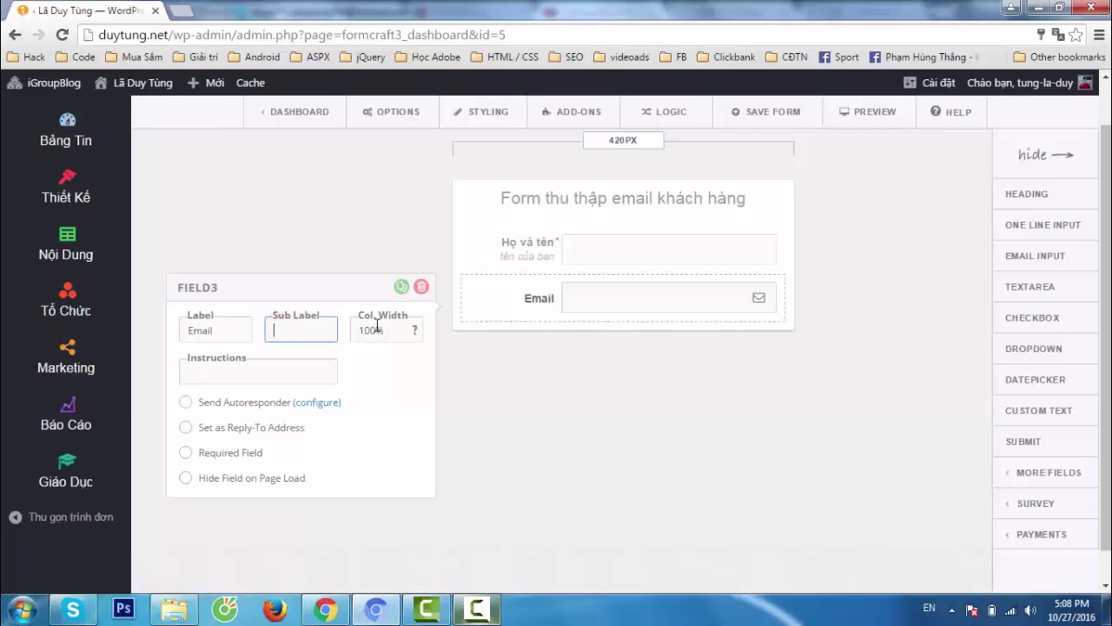
{"action": "type", "text": "email"}
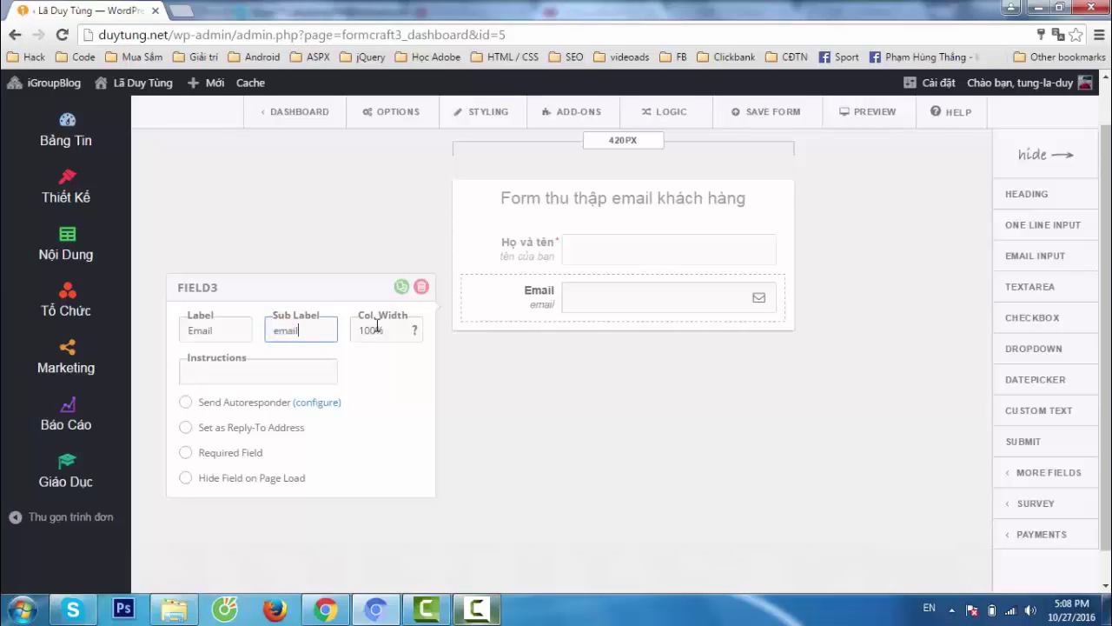
{"action": "type", "text": " của abnj"}
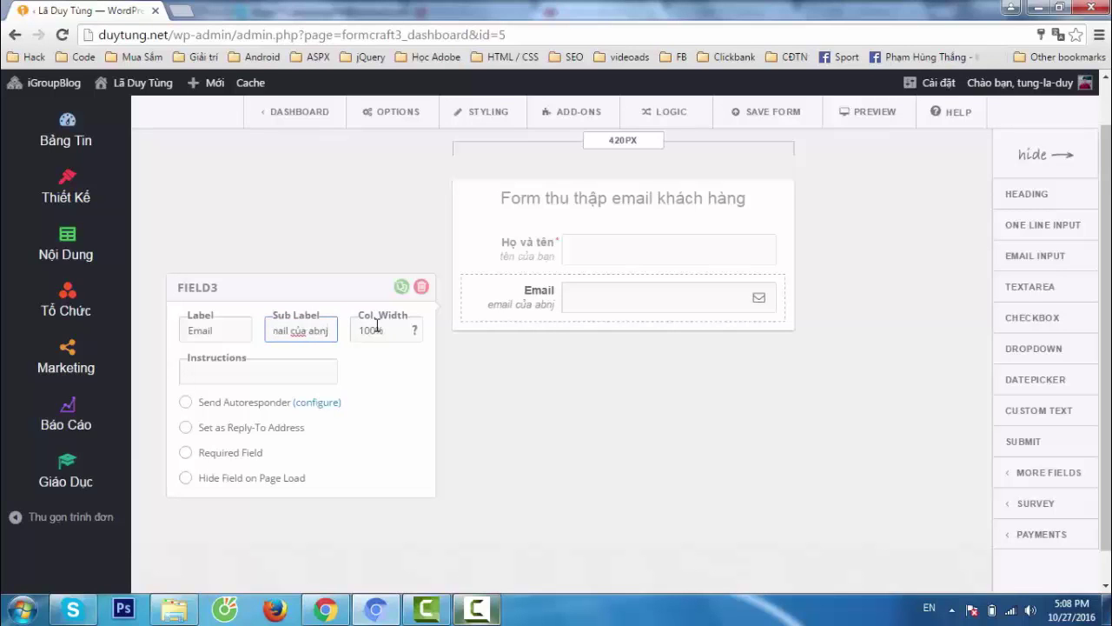
{"action": "key", "text": "BackSpace"}
{"action": "key", "text": "BackSpace"}
{"action": "key", "text": "BackSpace"}
{"action": "key", "text": "BackSpace"}
{"action": "type", "text": "ban"}
{"action": "left_click", "coordinate": [185, 452]}
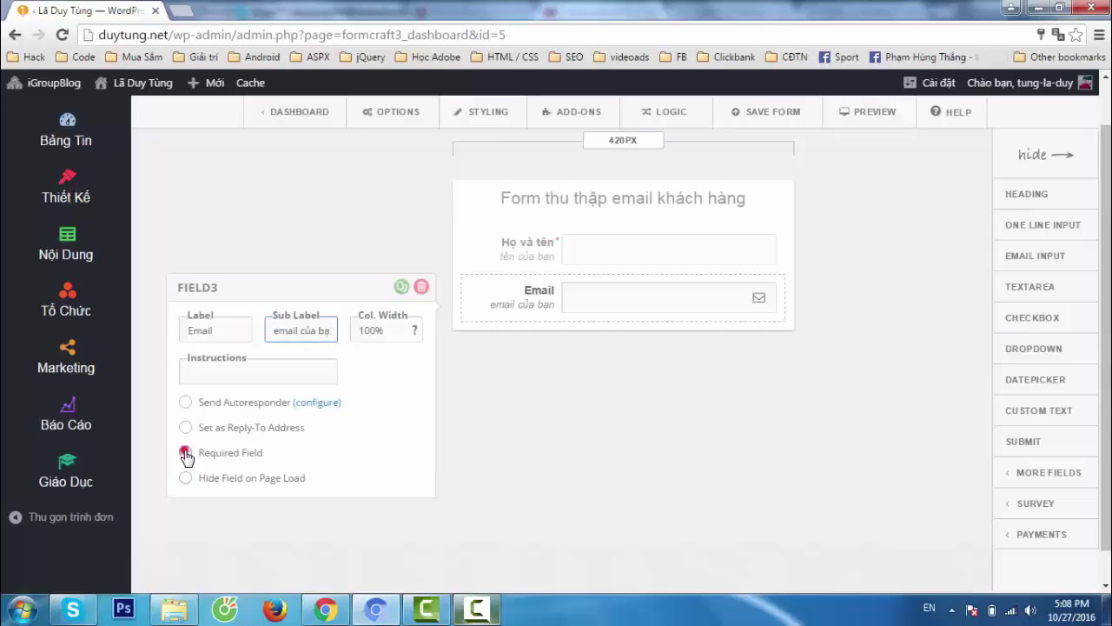
{"action": "left_click", "coordinate": [582, 446]}
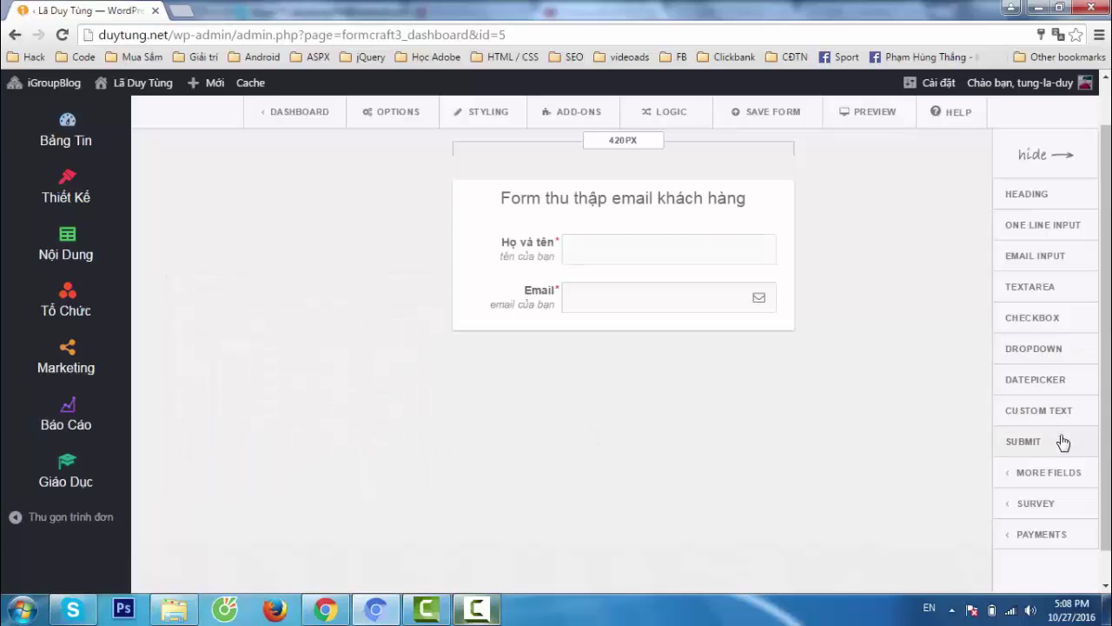
Add a submit button below the email field and label it "Đăng ký".
{"action": "left_click_drag", "start_coordinate": [1061, 441], "coordinate": [714, 331]}
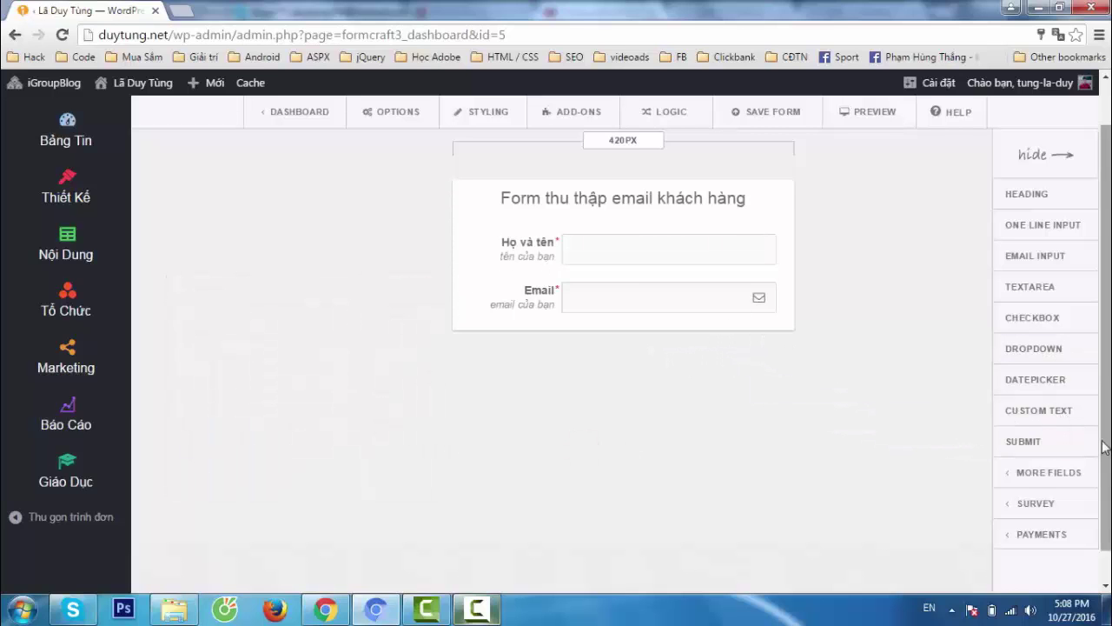
{"action": "left_click_drag", "start_coordinate": [1058, 441], "coordinate": [676, 345]}
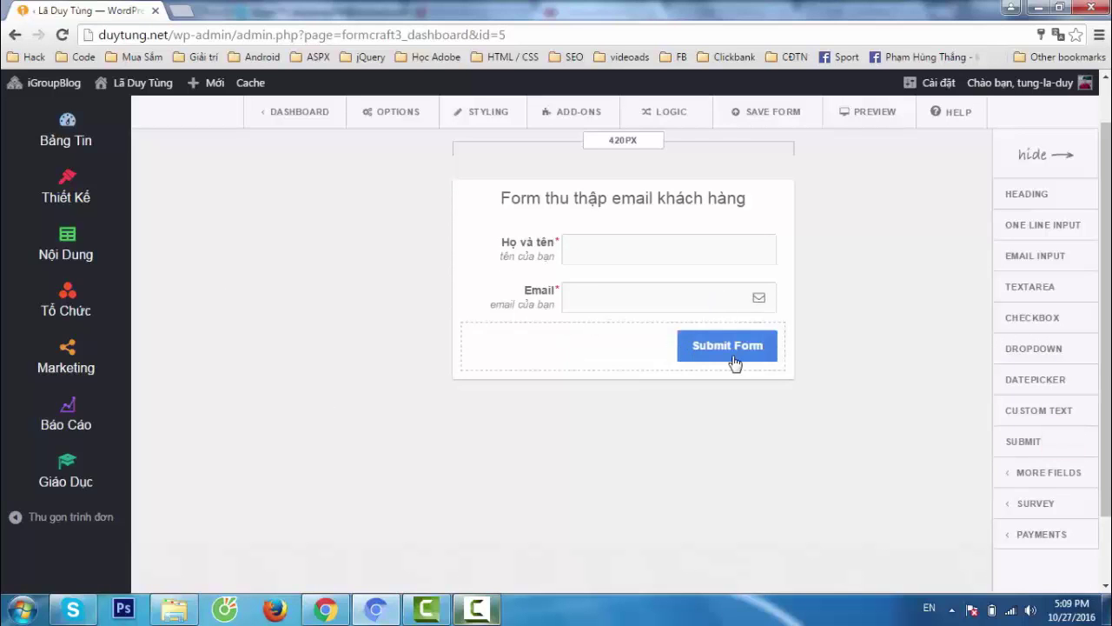
{"action": "left_click", "coordinate": [735, 358]}
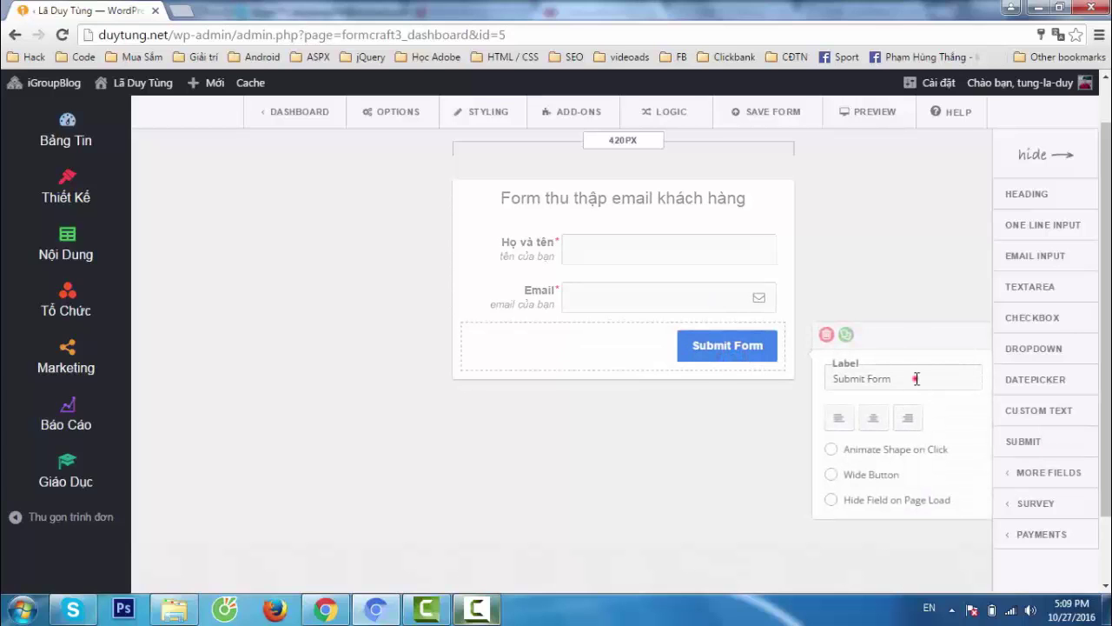
{"action": "left_click_drag", "start_coordinate": [913, 378], "coordinate": [727, 385]}
{"action": "type", "text": "Đăng ky"}
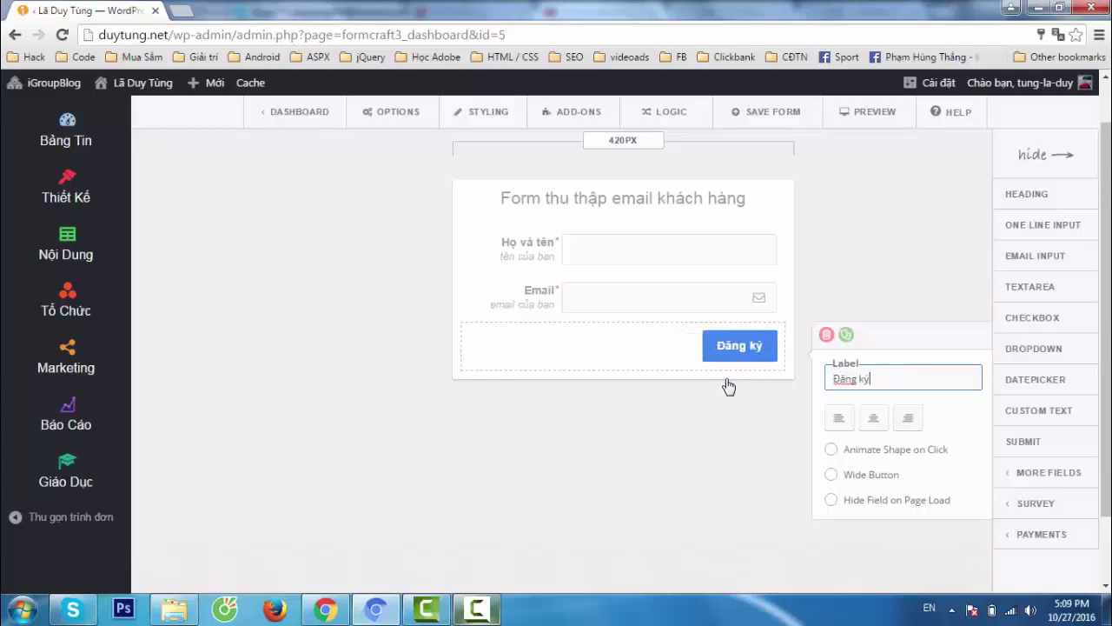
Centre the "Đăng ký" button, hide the list of available fields and save the form.
{"action": "left_click", "coordinate": [873, 419]}
{"action": "left_click", "coordinate": [701, 475]}
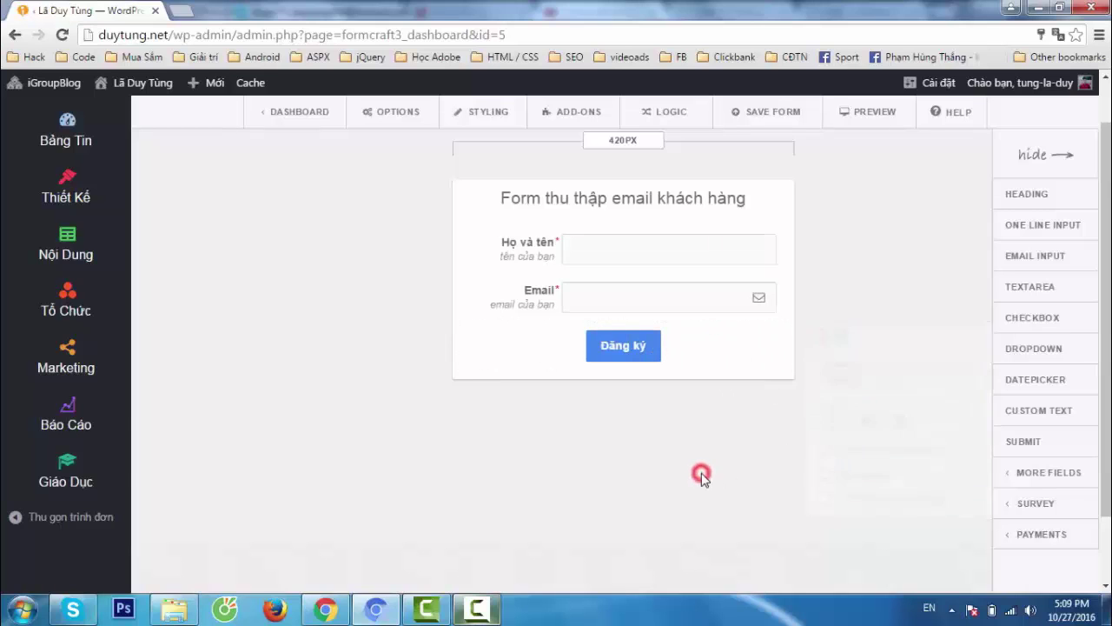
{"action": "left_click", "coordinate": [1069, 153]}
{"action": "left_click", "coordinate": [774, 115]}
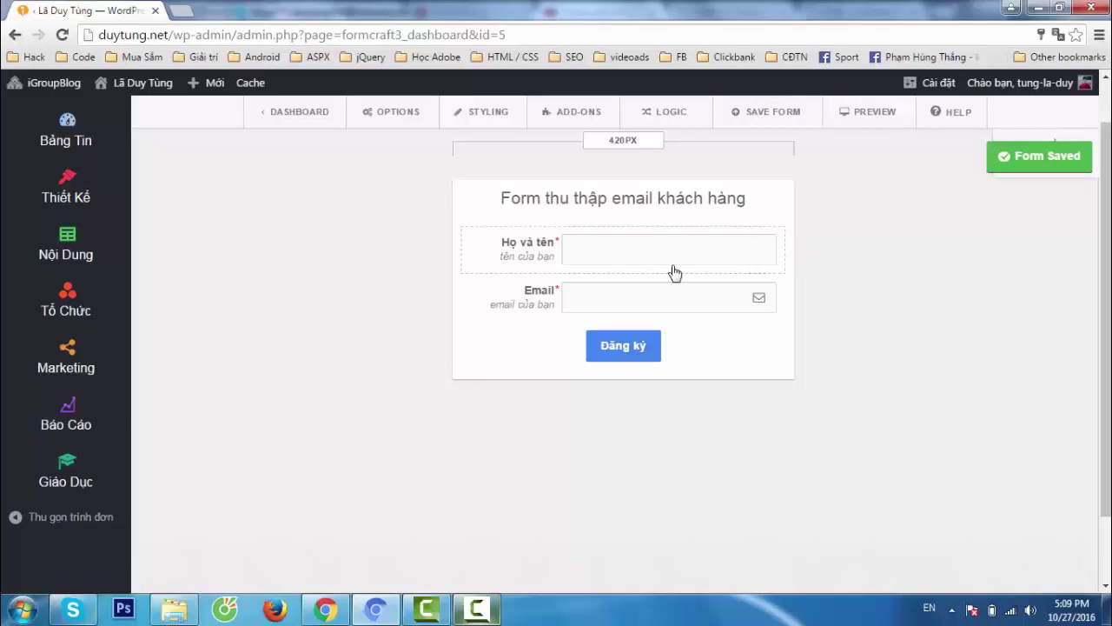
In the MyMail add-on, choose the list "Danh sách email test" and the E-mail column for a field mapping.
{"action": "left_click", "coordinate": [563, 115]}
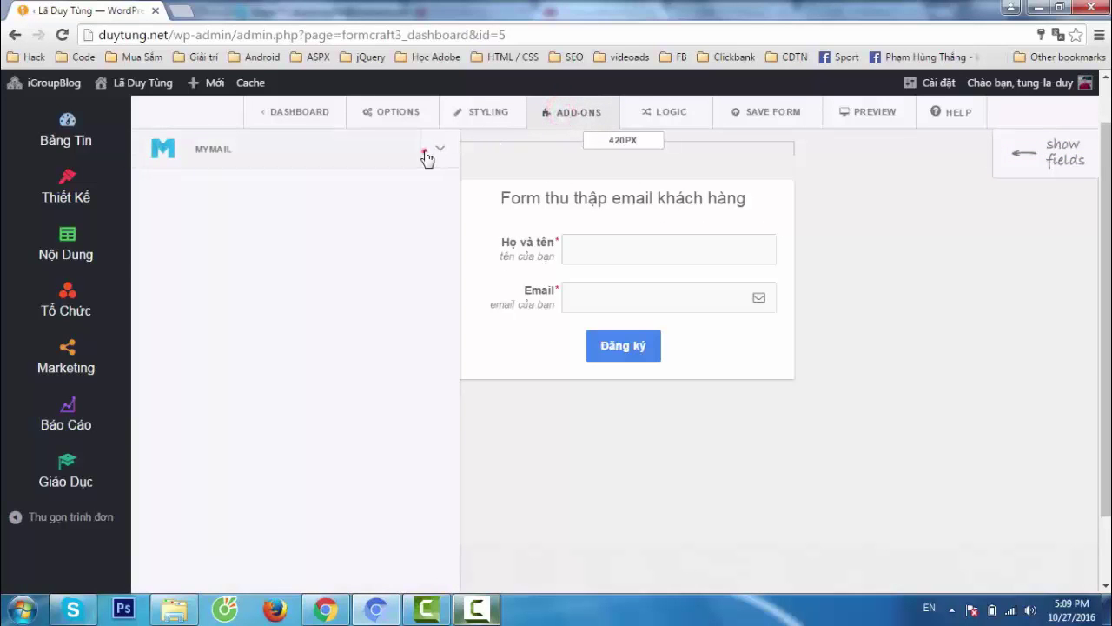
{"action": "left_click", "coordinate": [426, 155]}
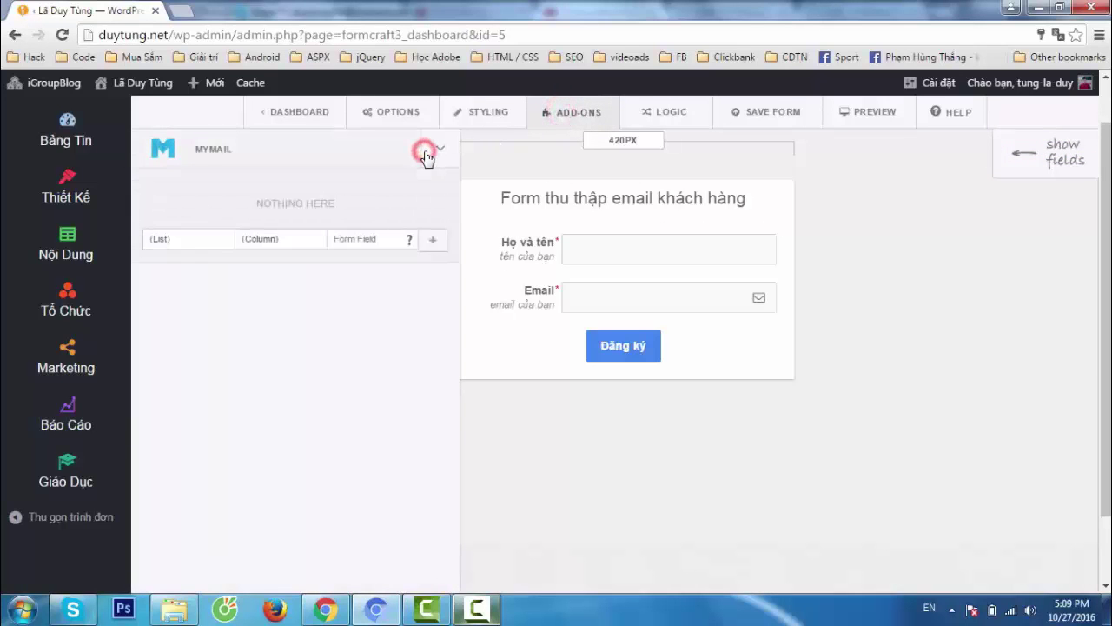
{"action": "left_click", "coordinate": [201, 241]}
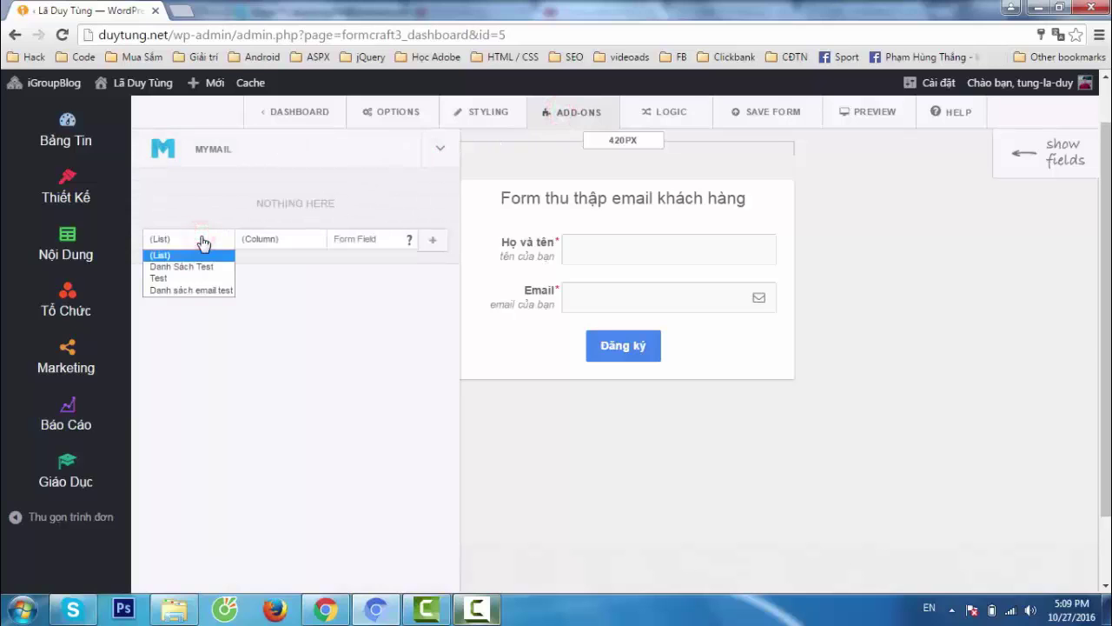
{"action": "left_click", "coordinate": [185, 291]}
{"action": "left_click", "coordinate": [280, 243]}
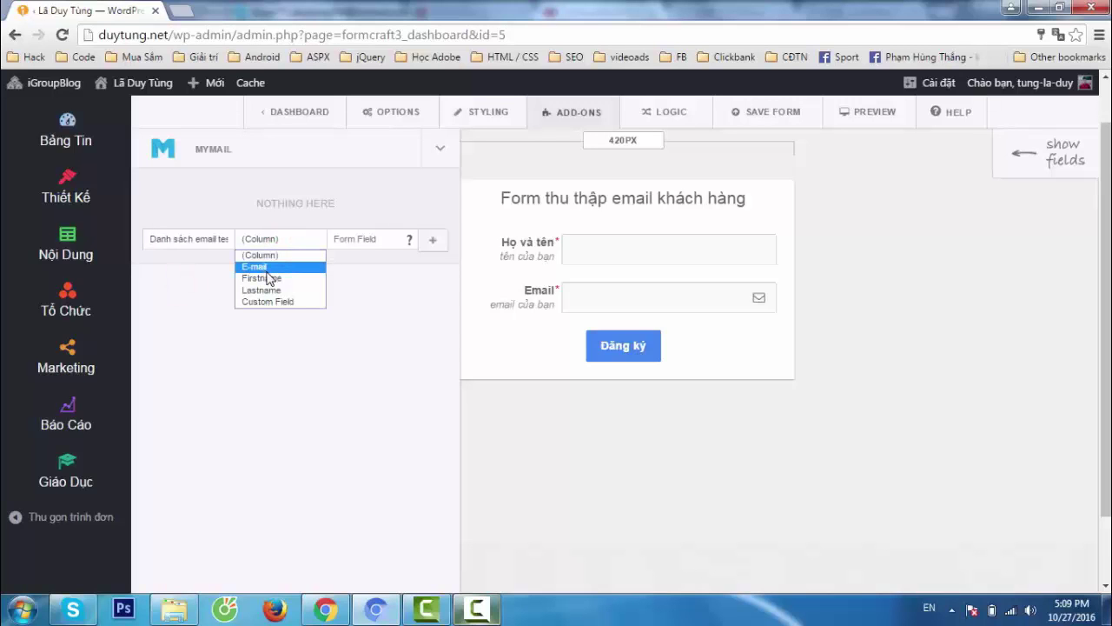
{"action": "left_click", "coordinate": [267, 271]}
{"action": "left_click", "coordinate": [351, 239]}
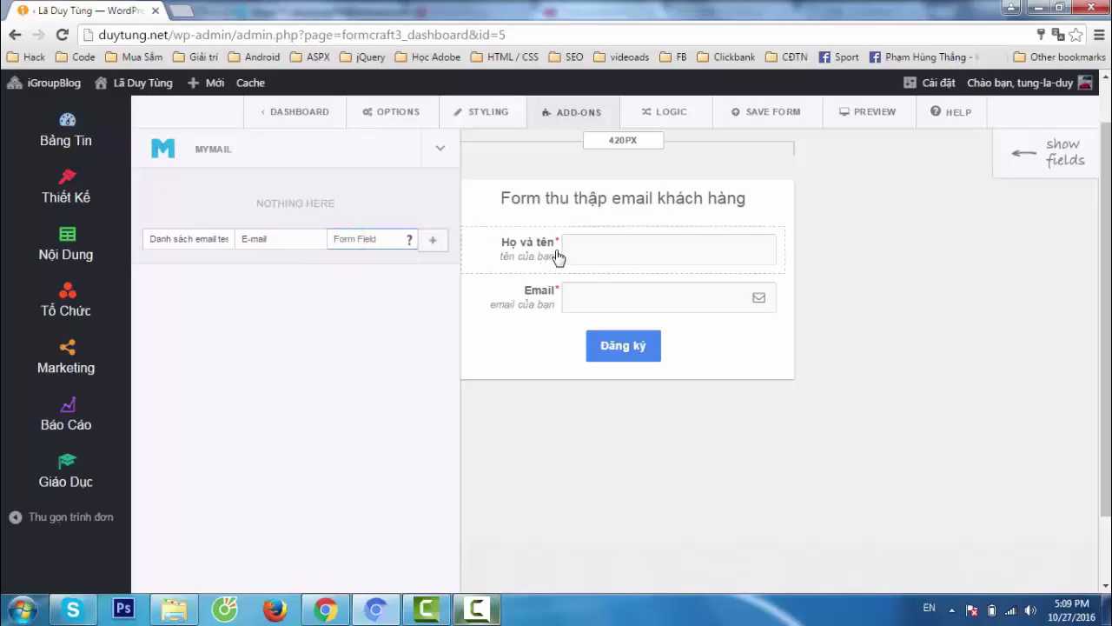
Copy the label text "Email" from the email field's settings.
{"action": "left_click", "coordinate": [582, 395]}
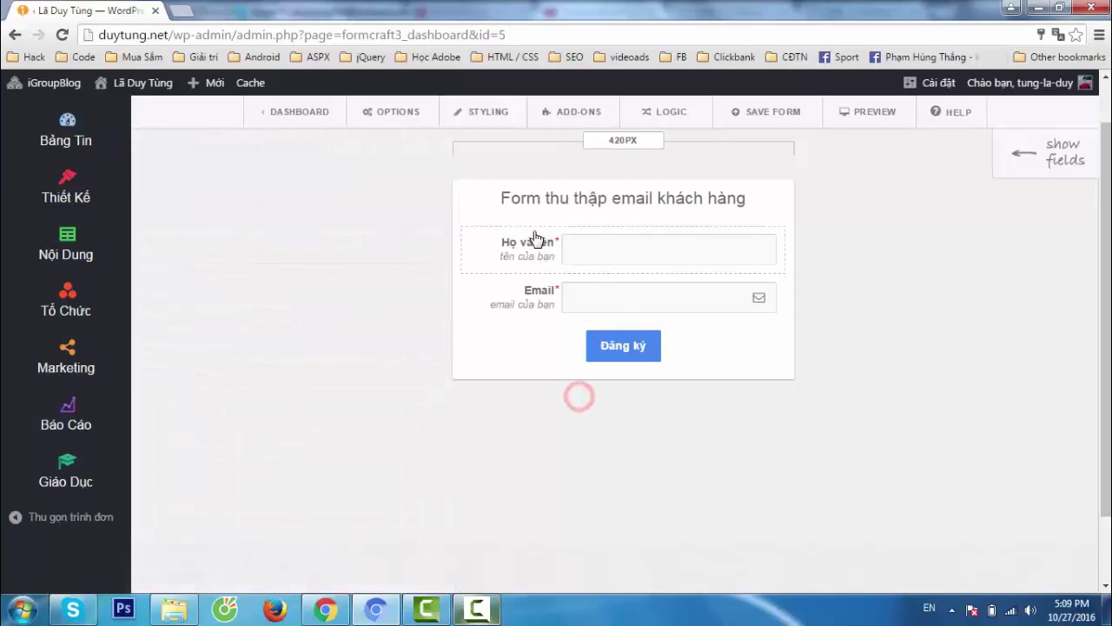
{"action": "left_click", "coordinate": [533, 237]}
{"action": "left_click", "coordinate": [497, 295]}
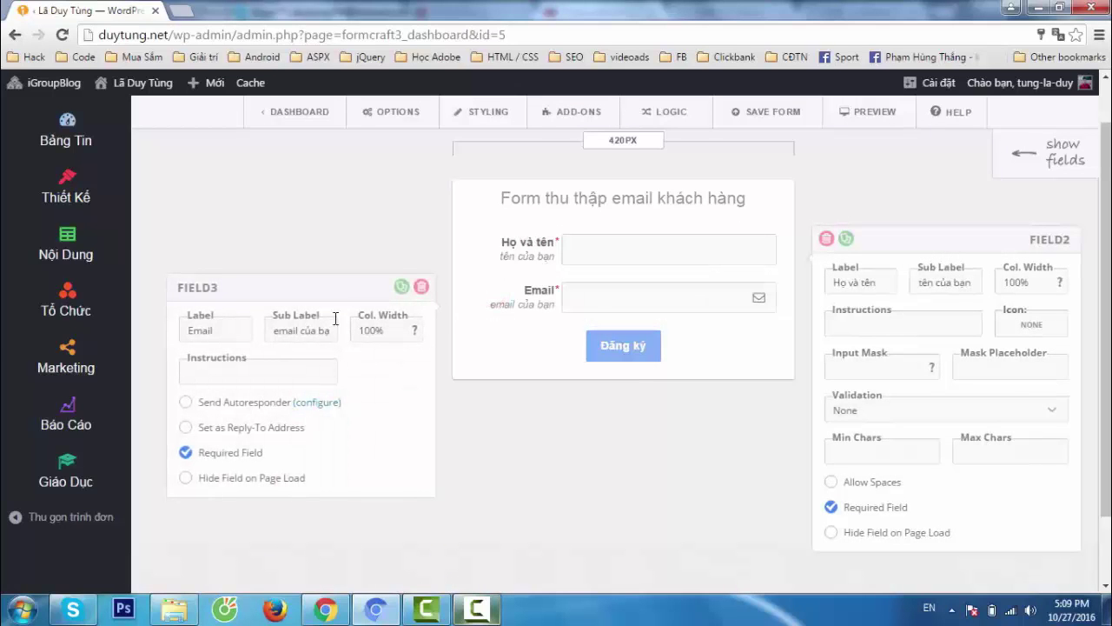
{"action": "left_click", "coordinate": [224, 330]}
{"action": "left_click_drag", "start_coordinate": [224, 330], "coordinate": [151, 334]}
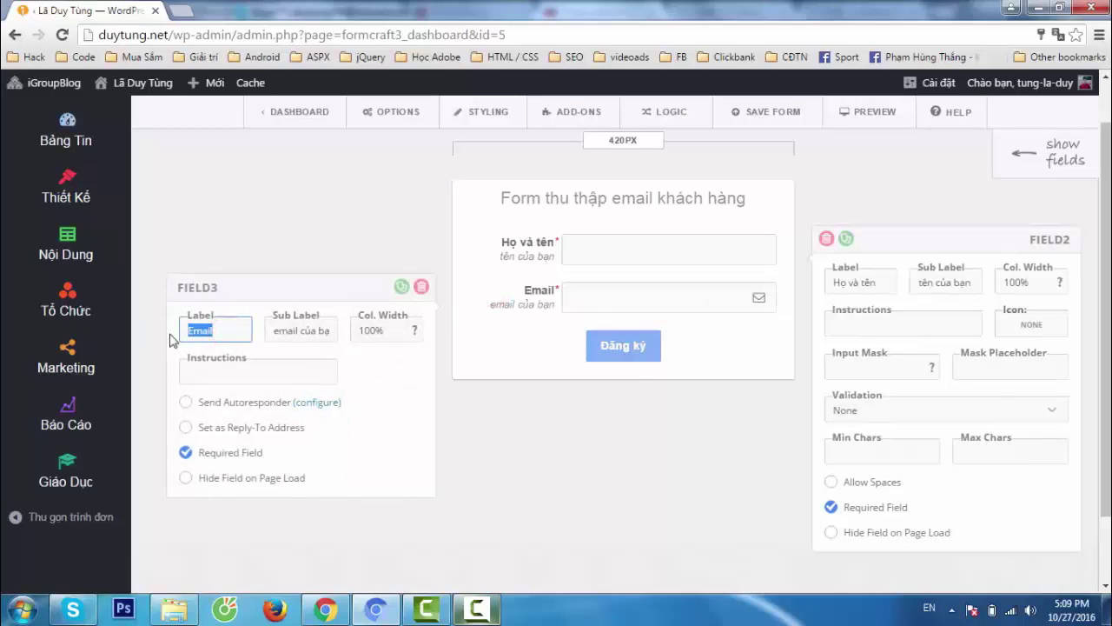
{"action": "right_click", "coordinate": [202, 327]}
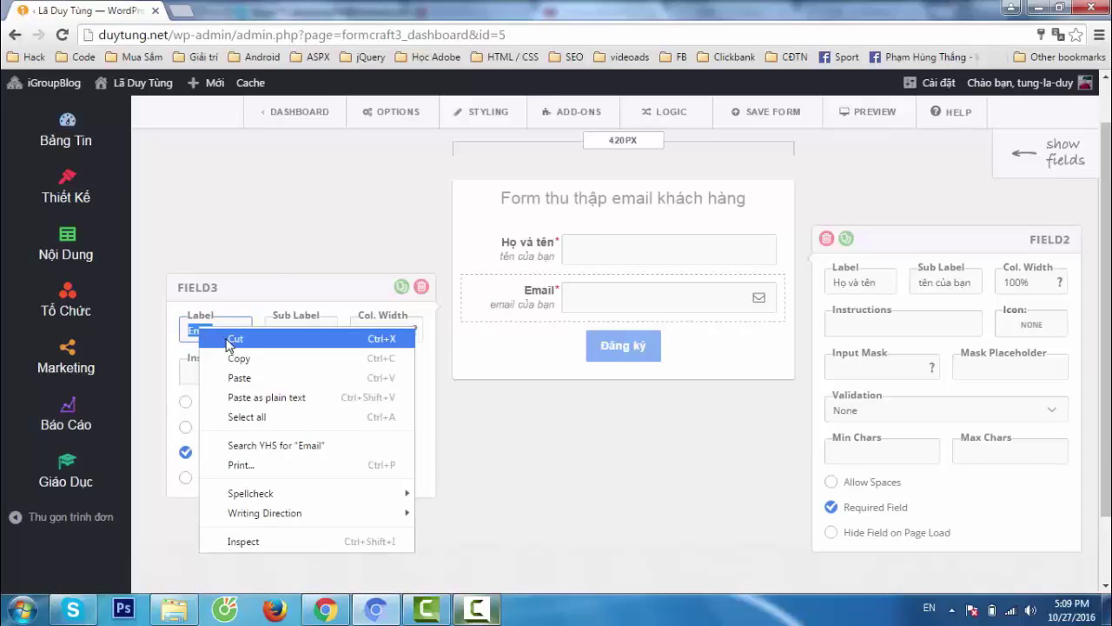
{"action": "left_click", "coordinate": [233, 356]}
{"action": "left_click", "coordinate": [270, 254]}
Set the MyMail mapping's form field to [Email] and add the mapping.
{"action": "left_click", "coordinate": [556, 113]}
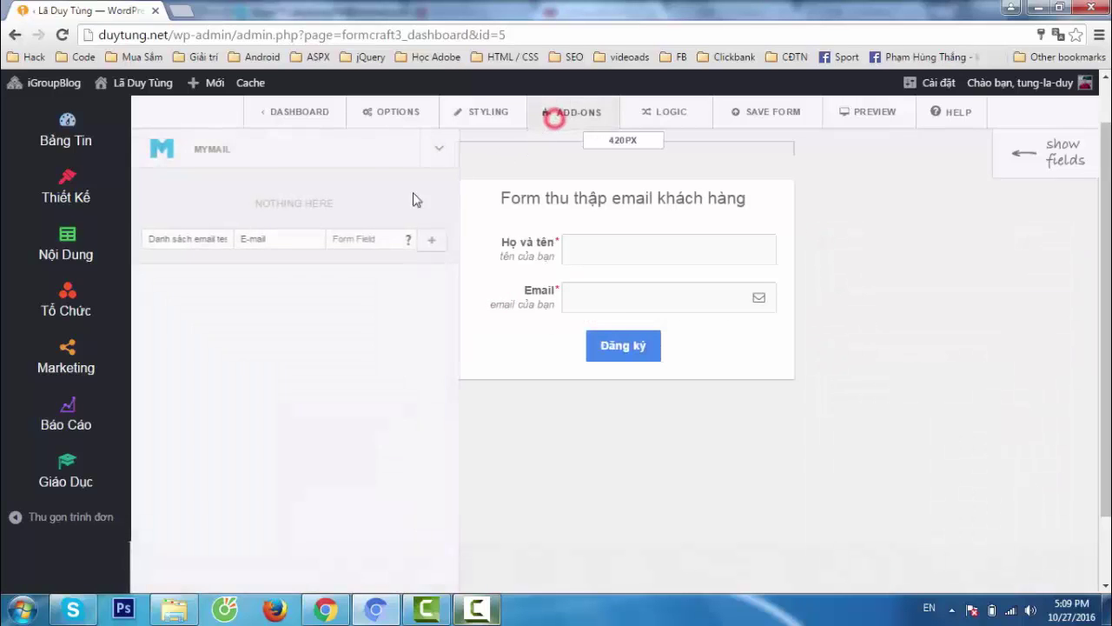
{"action": "left_click", "coordinate": [378, 237]}
{"action": "key", "text": "ctrl+v"}
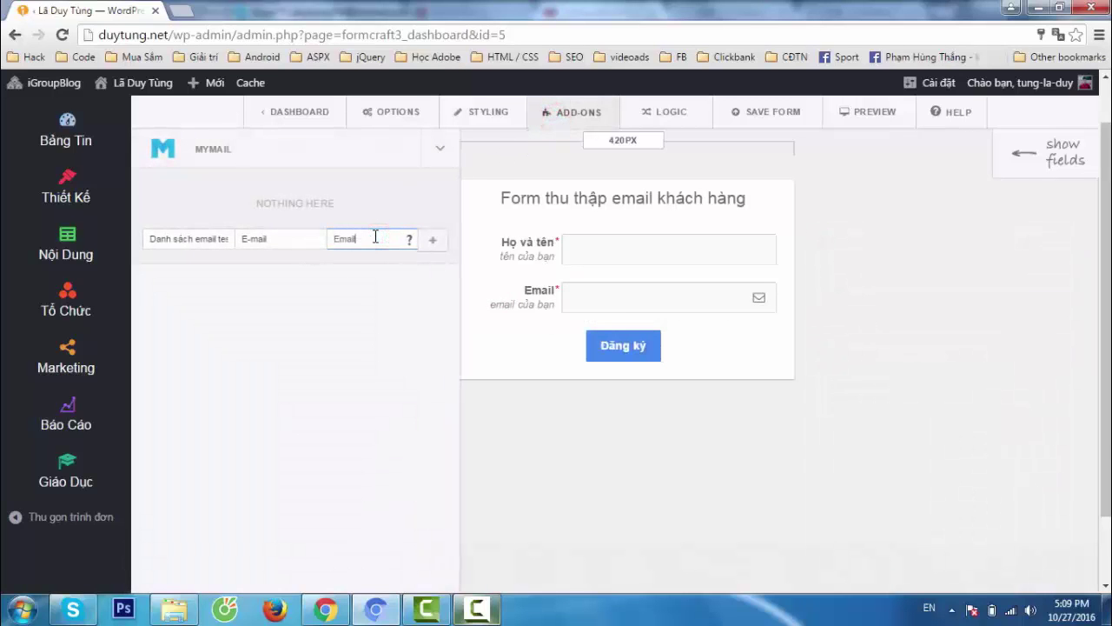
{"action": "mouse_move", "coordinate": [407, 239]}
{"action": "left_click", "coordinate": [433, 244]}
Choose the Firstname column for a second MyMail mapping and copy the name field's label "Họ và tên".
{"action": "left_click", "coordinate": [260, 253]}
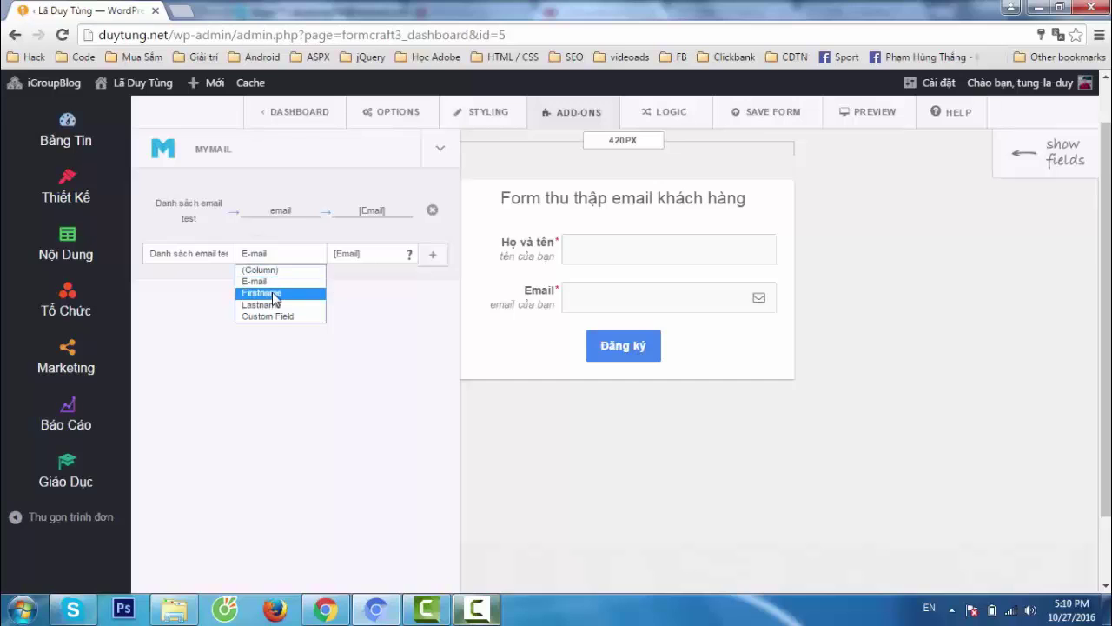
{"action": "left_click", "coordinate": [275, 292]}
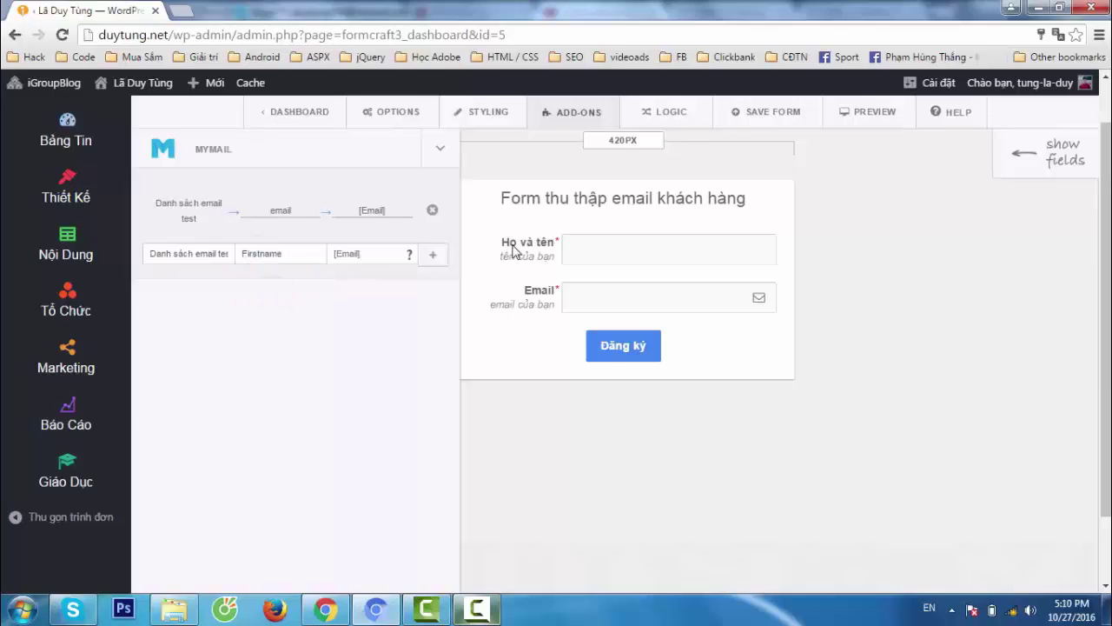
{"action": "left_click", "coordinate": [617, 427]}
{"action": "left_click", "coordinate": [528, 250]}
{"action": "left_click", "coordinate": [918, 169]}
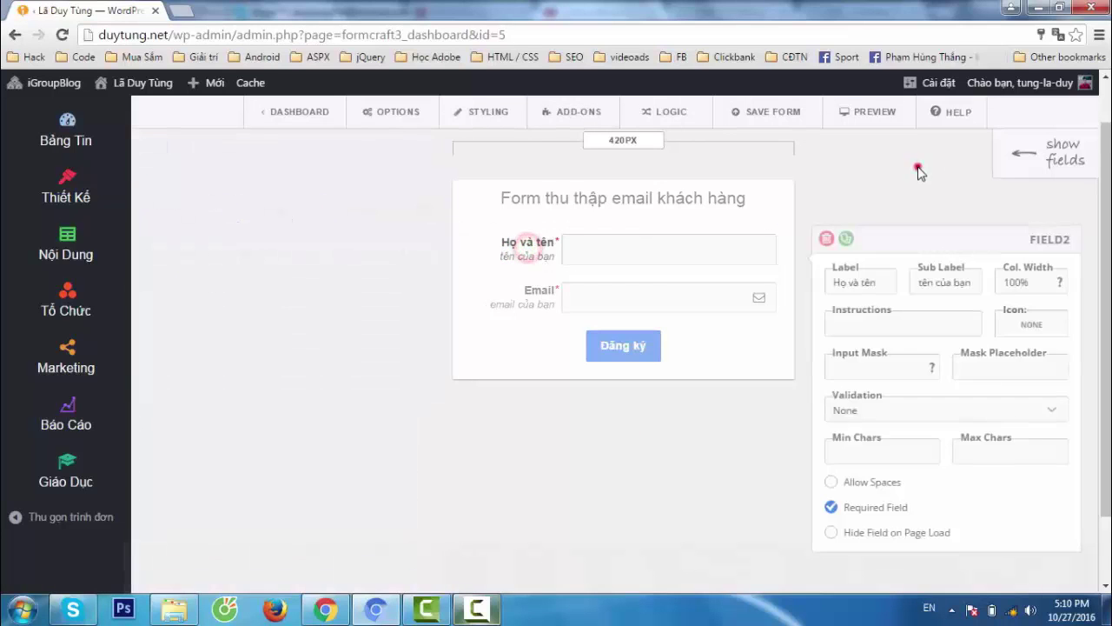
{"action": "left_click", "coordinate": [540, 250]}
{"action": "triple_click", "coordinate": [883, 284]}
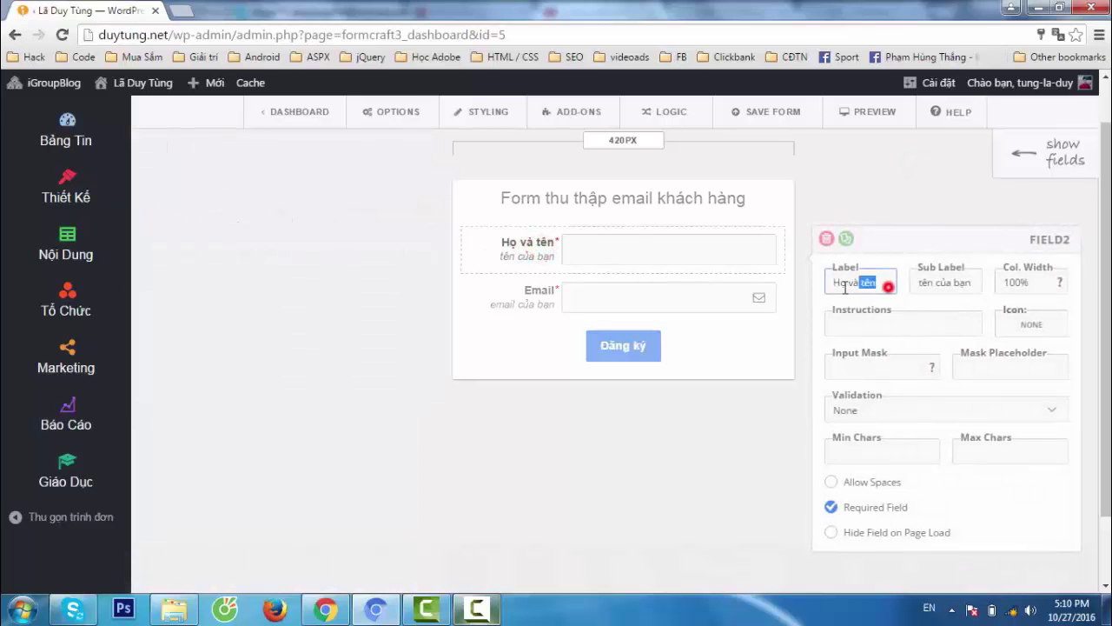
Replace the second mapping's form field with [Họ và tên] and add the mapping.
{"action": "left_click", "coordinate": [577, 111]}
{"action": "left_click_drag", "start_coordinate": [357, 253], "coordinate": [336, 259]}
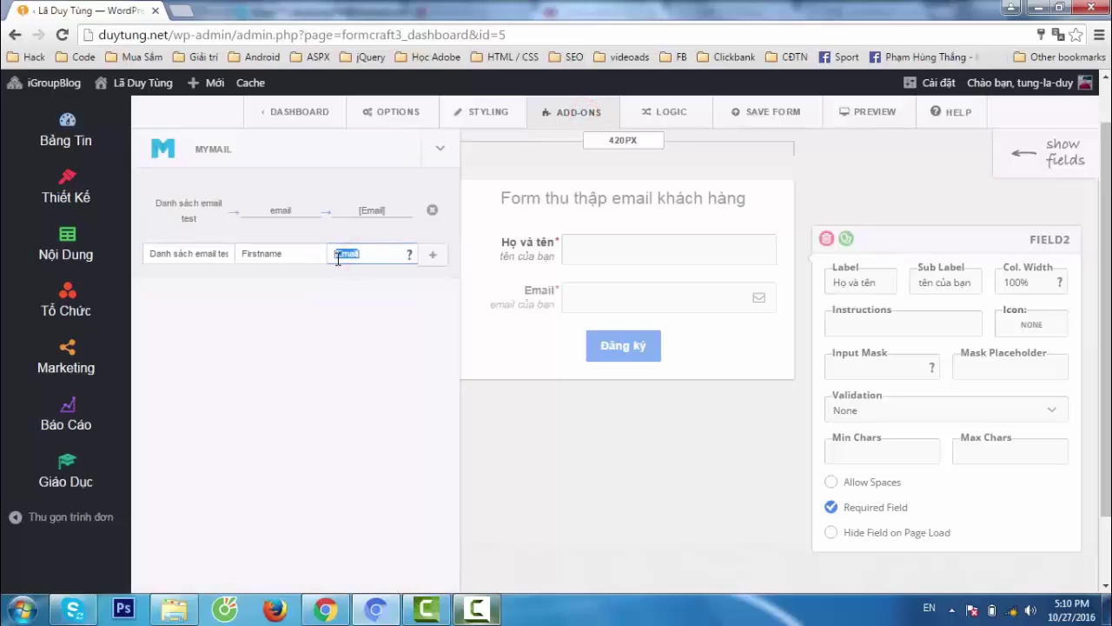
{"action": "key", "text": "ctrl+v"}
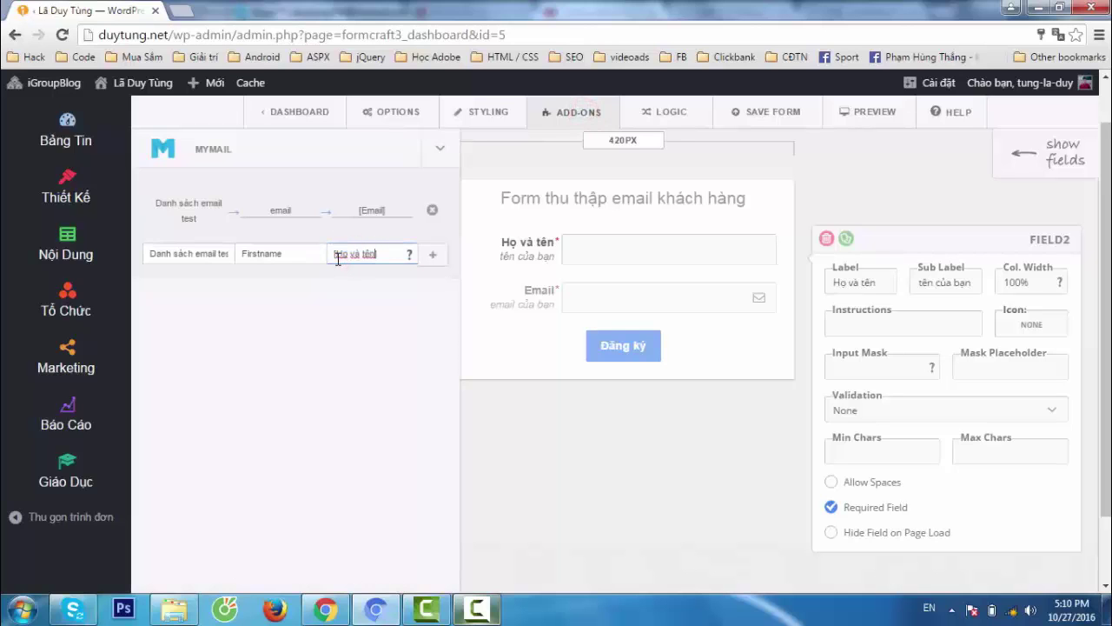
{"action": "left_click", "coordinate": [433, 254]}
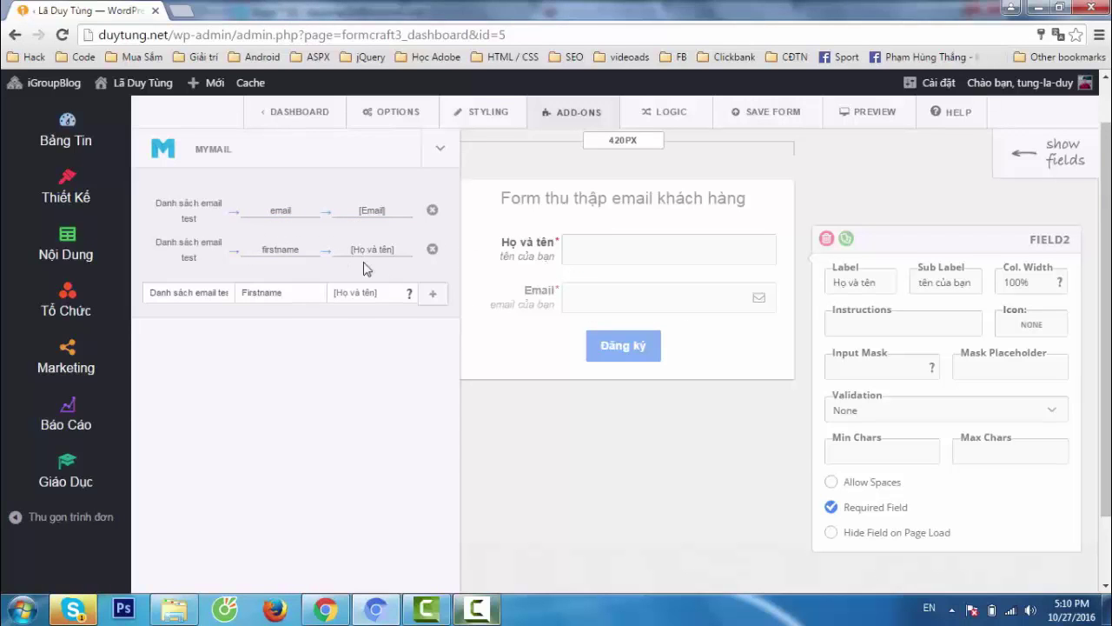
Save the form with its MyMail mappings, close the open settings and dismiss the Skype notification.
{"action": "left_click", "coordinate": [752, 118]}
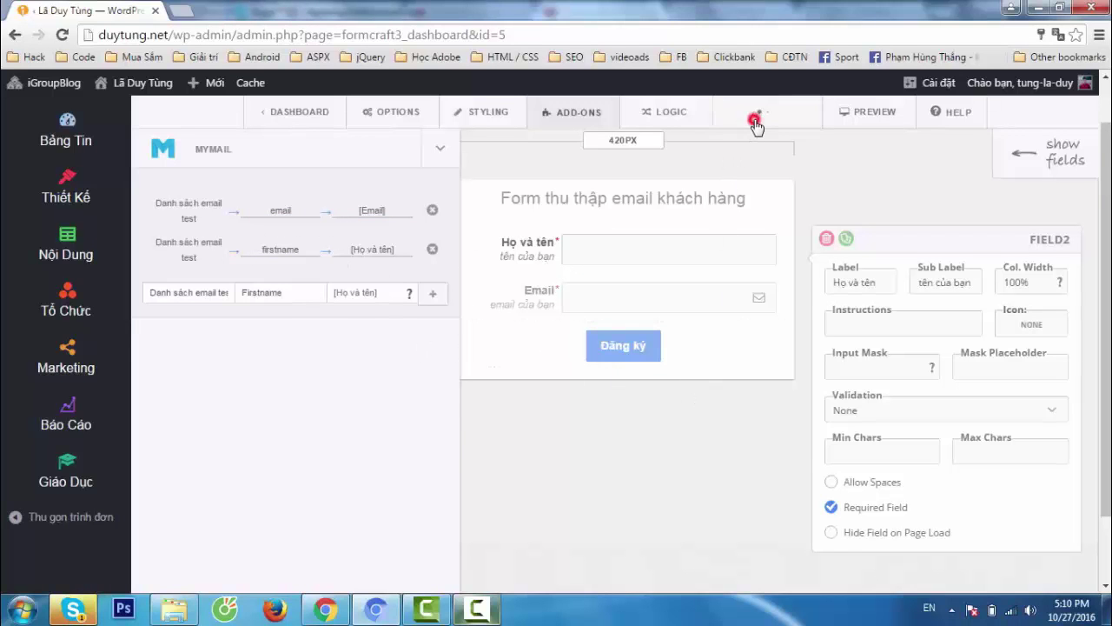
{"action": "left_click", "coordinate": [861, 172]}
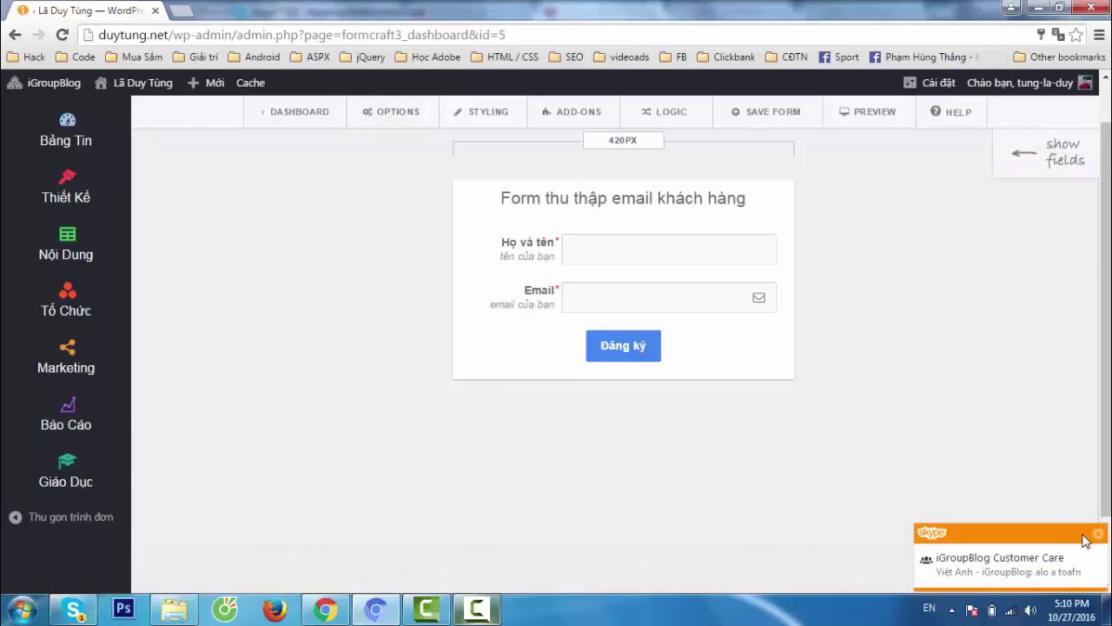
{"action": "left_click", "coordinate": [1097, 535]}
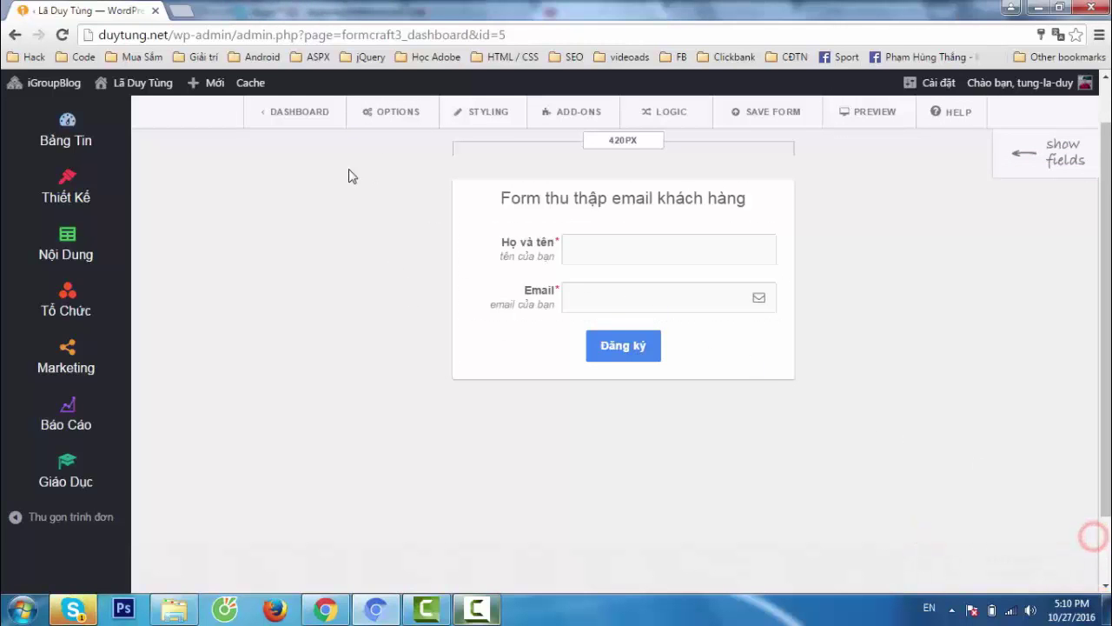
Copy the form's shortcode [fc id='5'][/fc] from the embed options and close the options.
{"action": "left_click", "coordinate": [380, 120]}
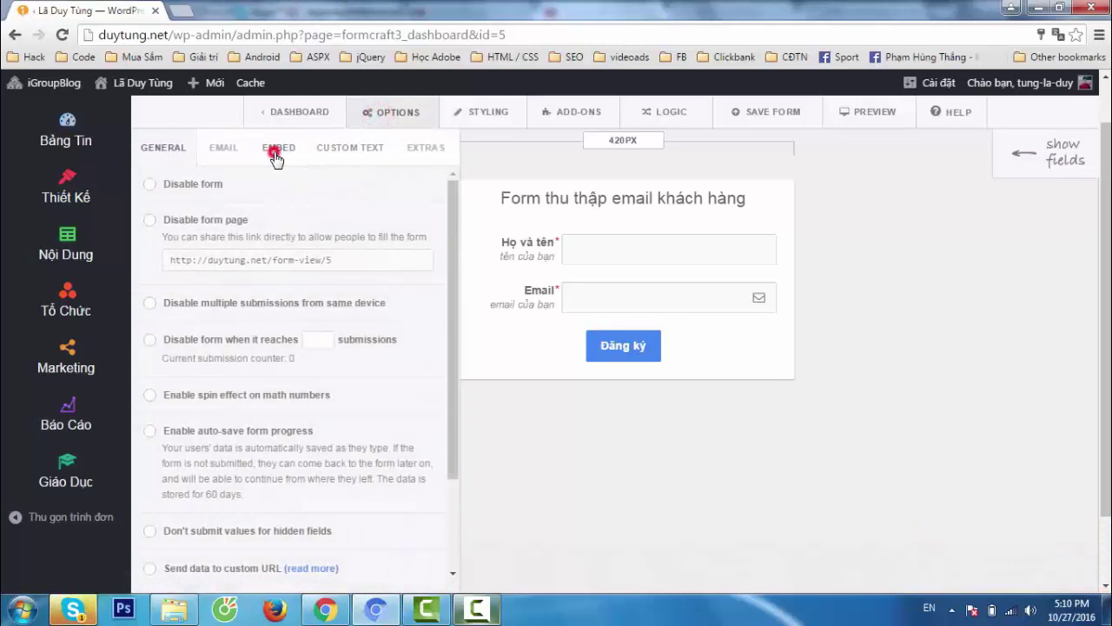
{"action": "left_click", "coordinate": [274, 157]}
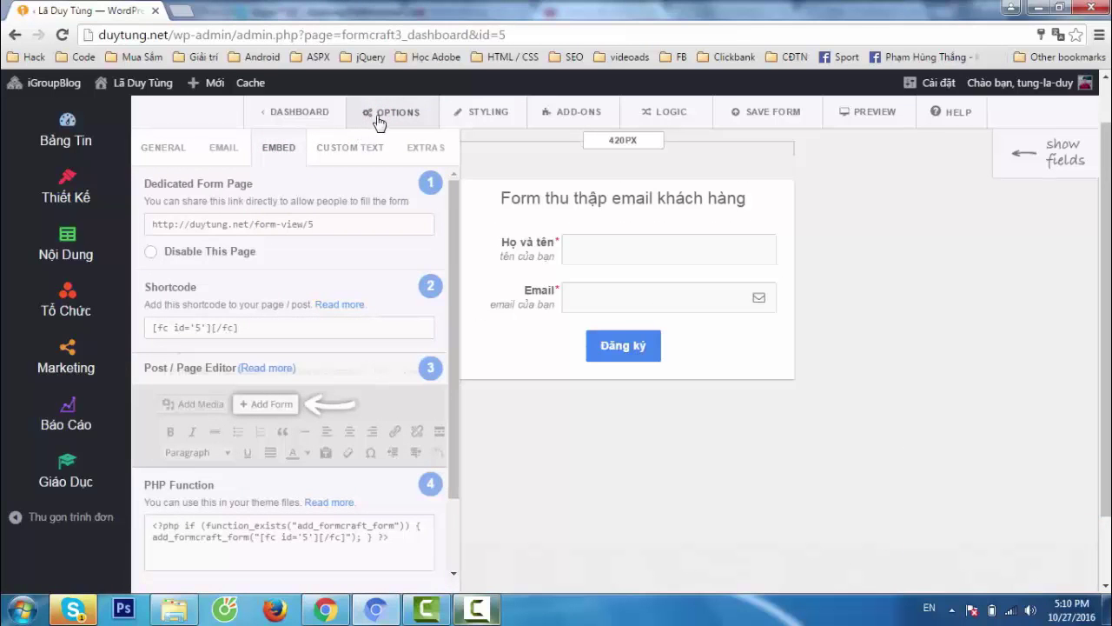
{"action": "left_click", "coordinate": [380, 117]}
{"action": "left_click", "coordinate": [379, 116]}
{"action": "left_click", "coordinate": [273, 149]}
{"action": "left_click_drag", "start_coordinate": [236, 327], "coordinate": [150, 327]}
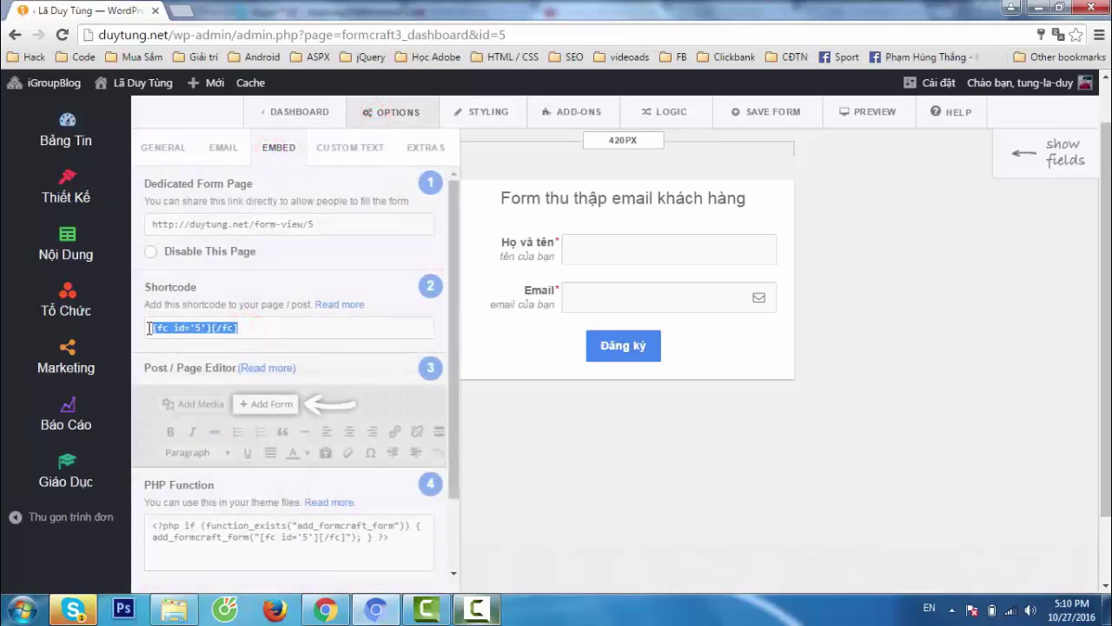
{"action": "left_click", "coordinate": [644, 448]}
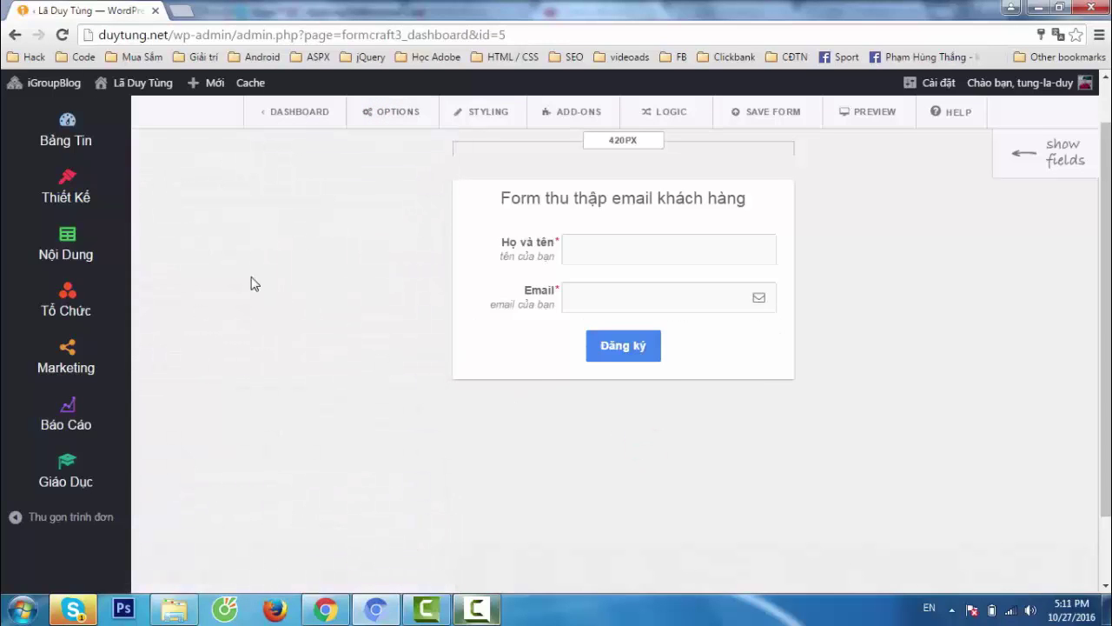
Open the site's list of existing posts and look through it for a post to edit.
{"action": "left_click", "coordinate": [46, 254]}
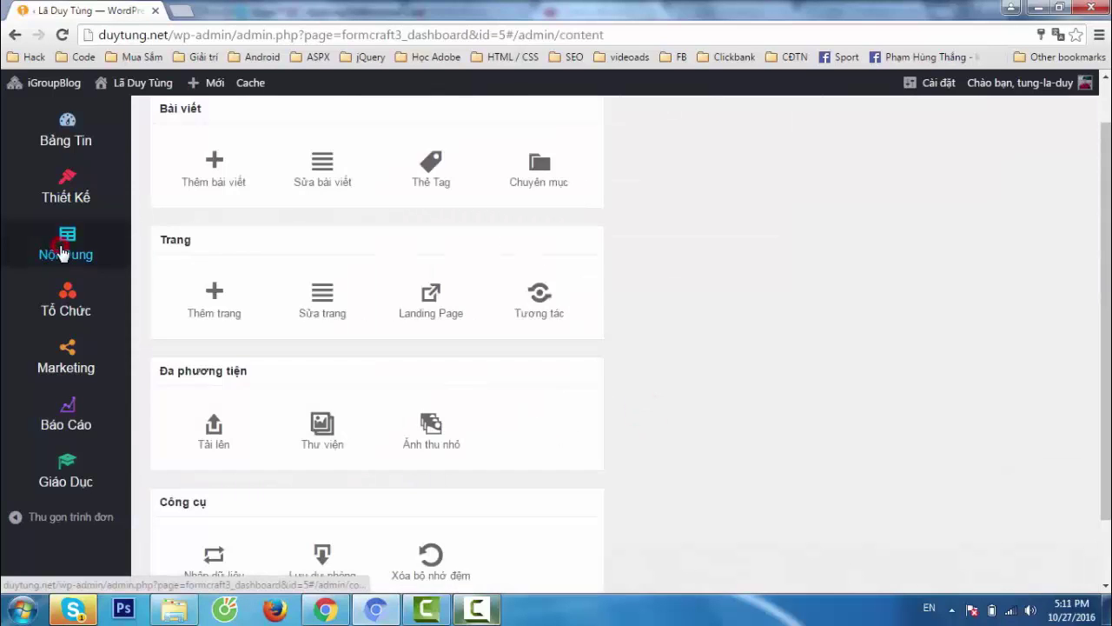
{"action": "left_click", "coordinate": [308, 179]}
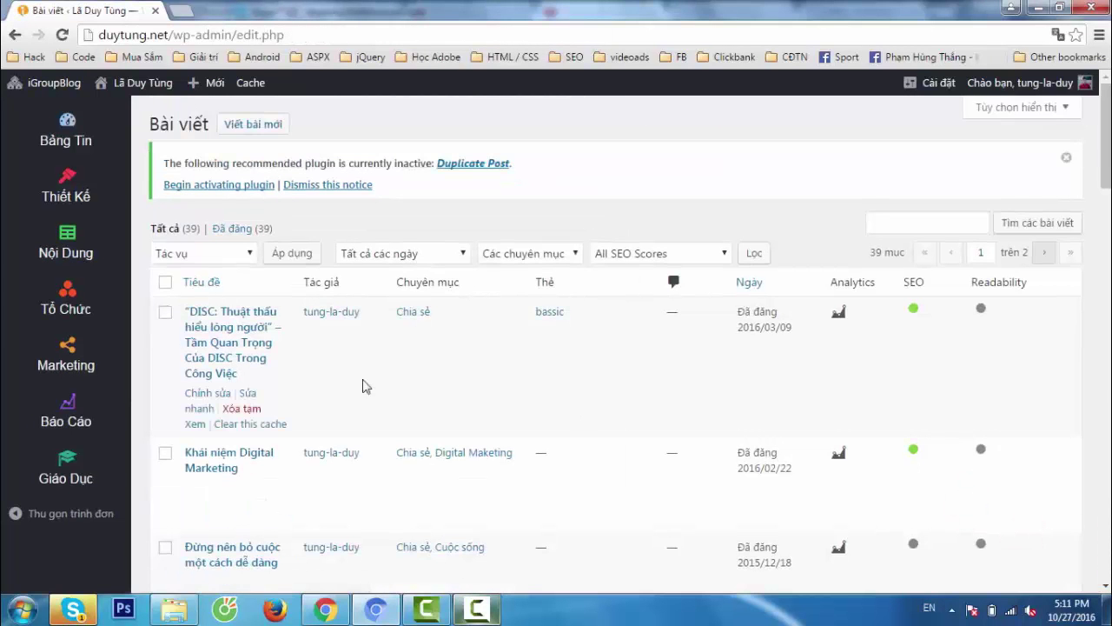
{"action": "scroll", "coordinate": [294, 354], "scroll_direction": "down", "scroll_amount": 5}
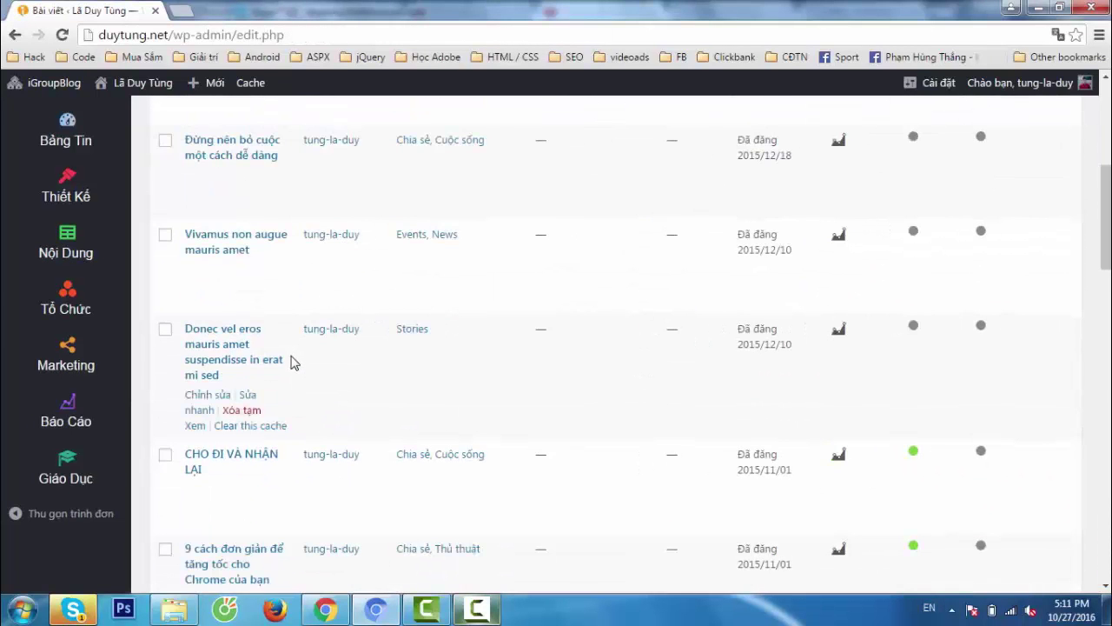
{"action": "scroll", "coordinate": [293, 364], "scroll_direction": "up", "scroll_amount": 5}
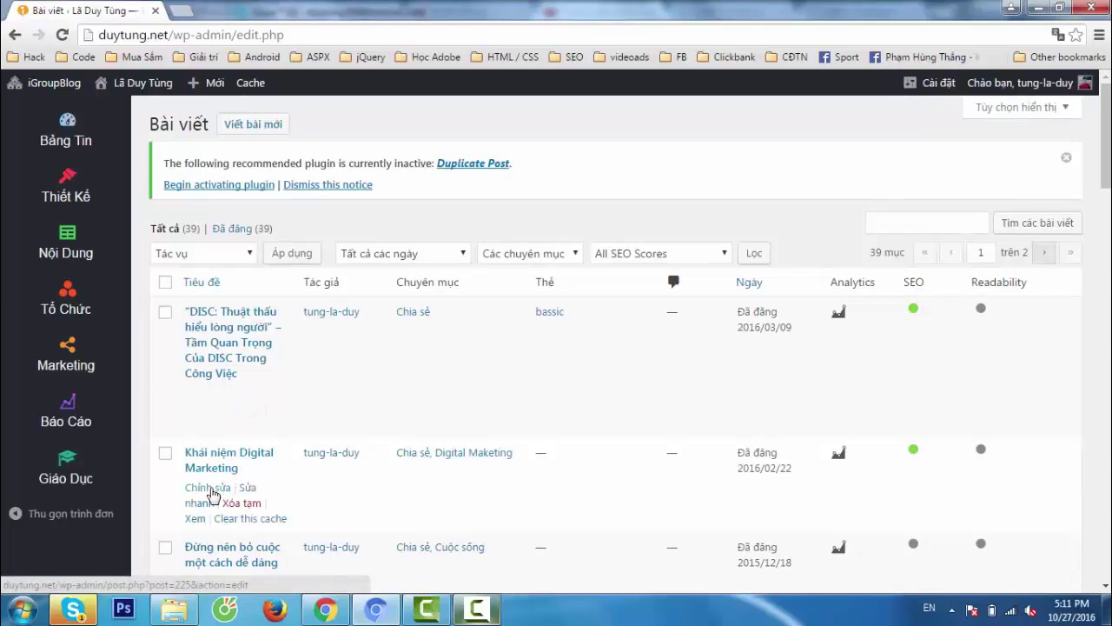
Open the post Khái niệm Digital Marketing for editing and delete its existing [fc id='2' align='center'][/fc] shortcode.
{"action": "left_click", "coordinate": [210, 490]}
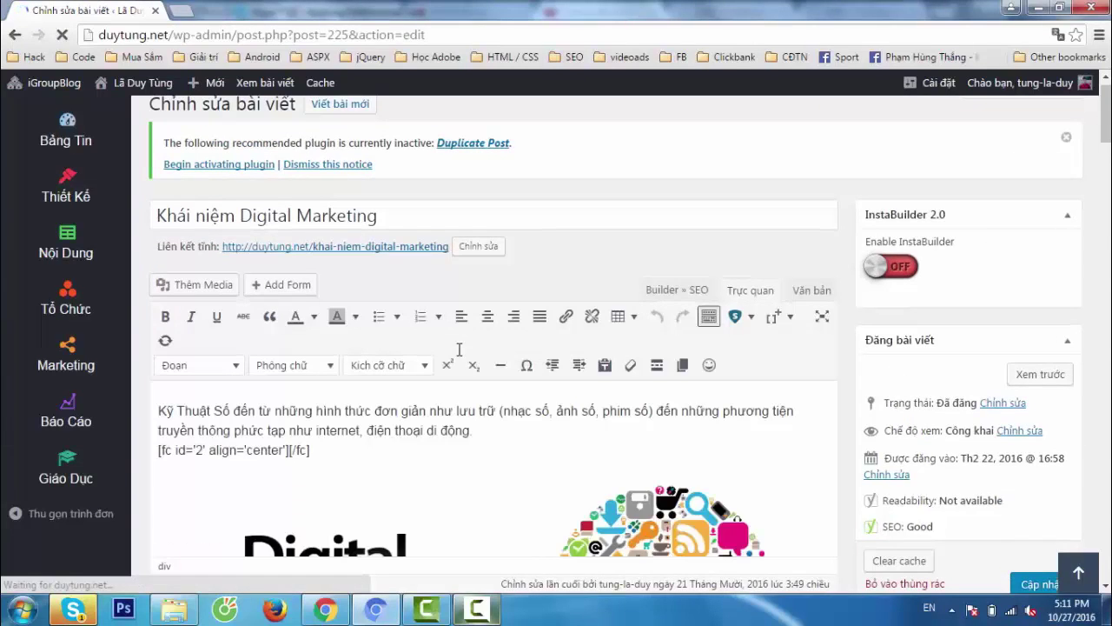
{"action": "scroll", "coordinate": [458, 354], "scroll_direction": "down", "scroll_amount": 2}
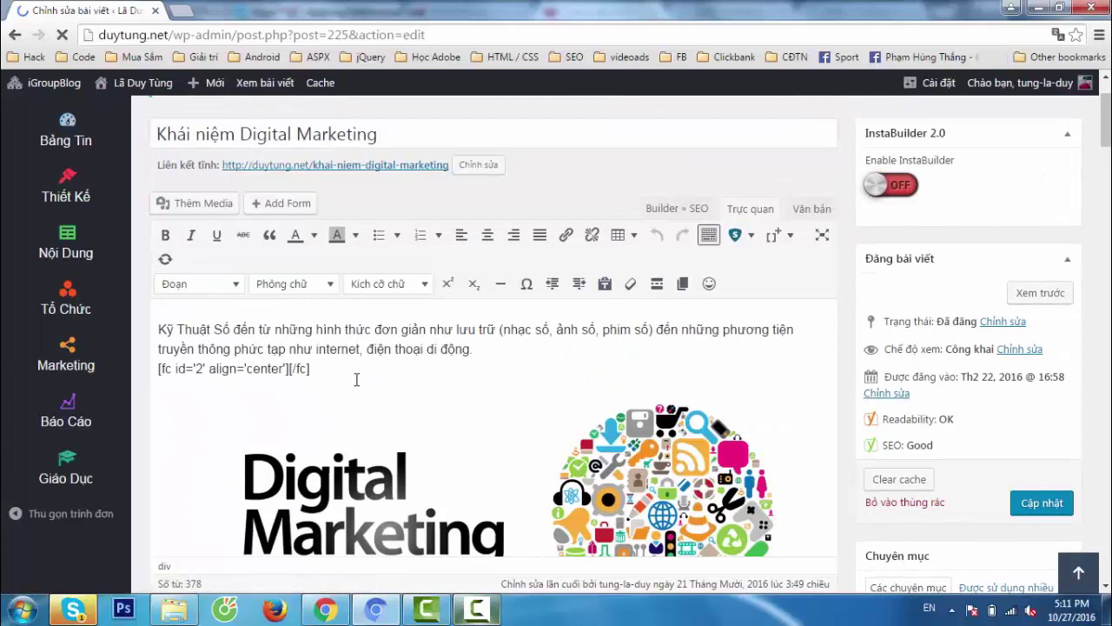
{"action": "left_click", "coordinate": [346, 379]}
{"action": "left_click_drag", "start_coordinate": [180, 380], "coordinate": [159, 373]}
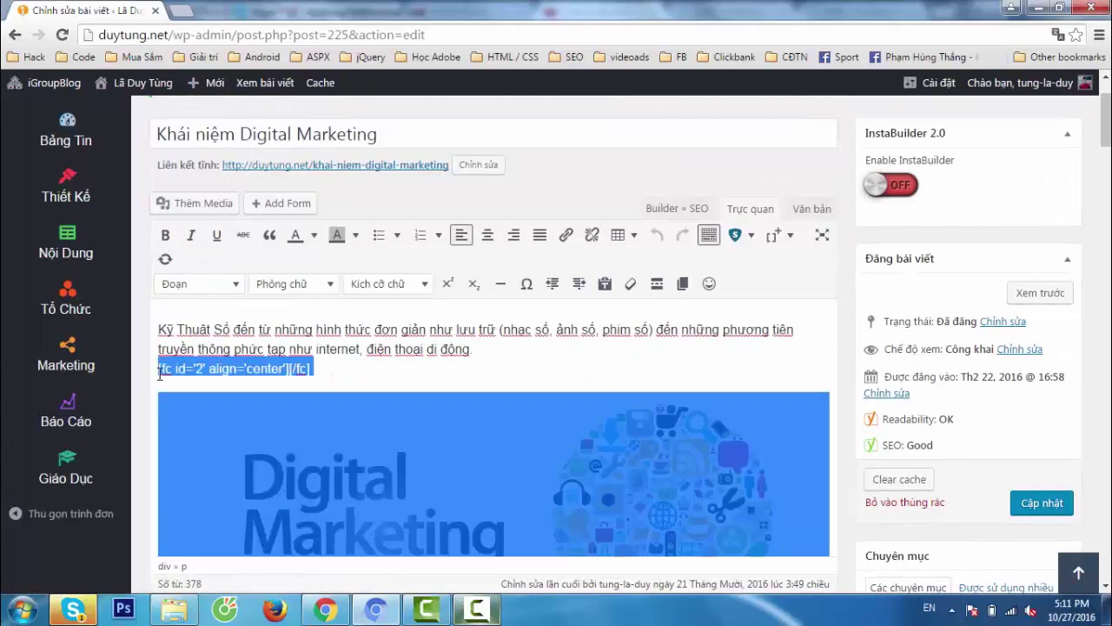
{"action": "left_click", "coordinate": [319, 368]}
{"action": "left_click_drag", "start_coordinate": [319, 369], "coordinate": [143, 373]}
{"action": "left_click", "coordinate": [268, 372]}
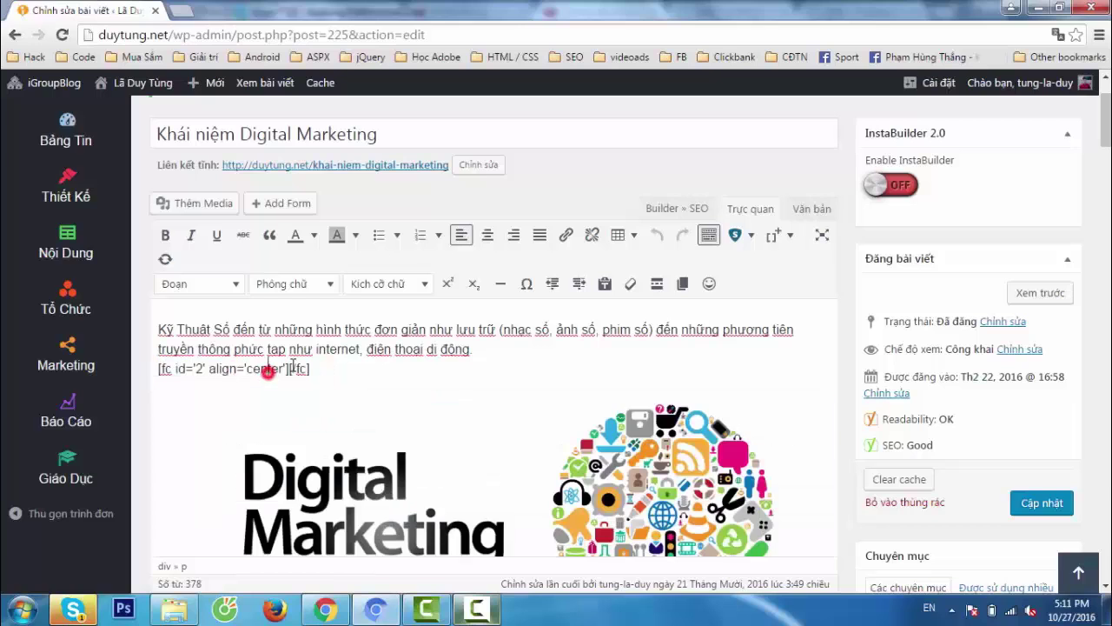
{"action": "left_click", "coordinate": [314, 367]}
{"action": "key", "text": "BackSpace"}
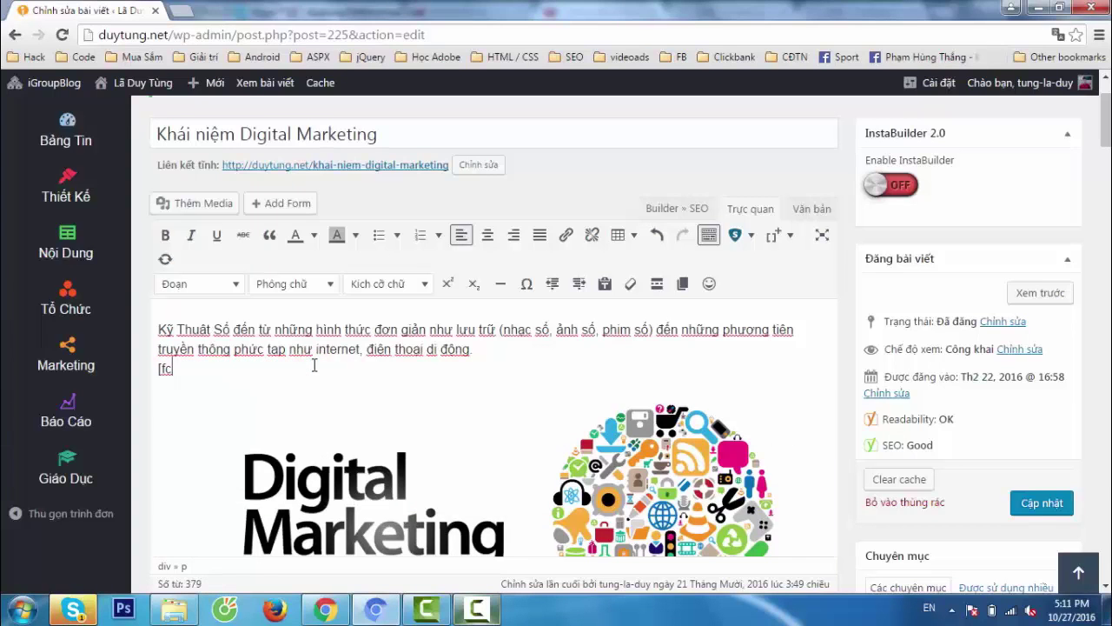
{"action": "key", "text": "BackSpace"}
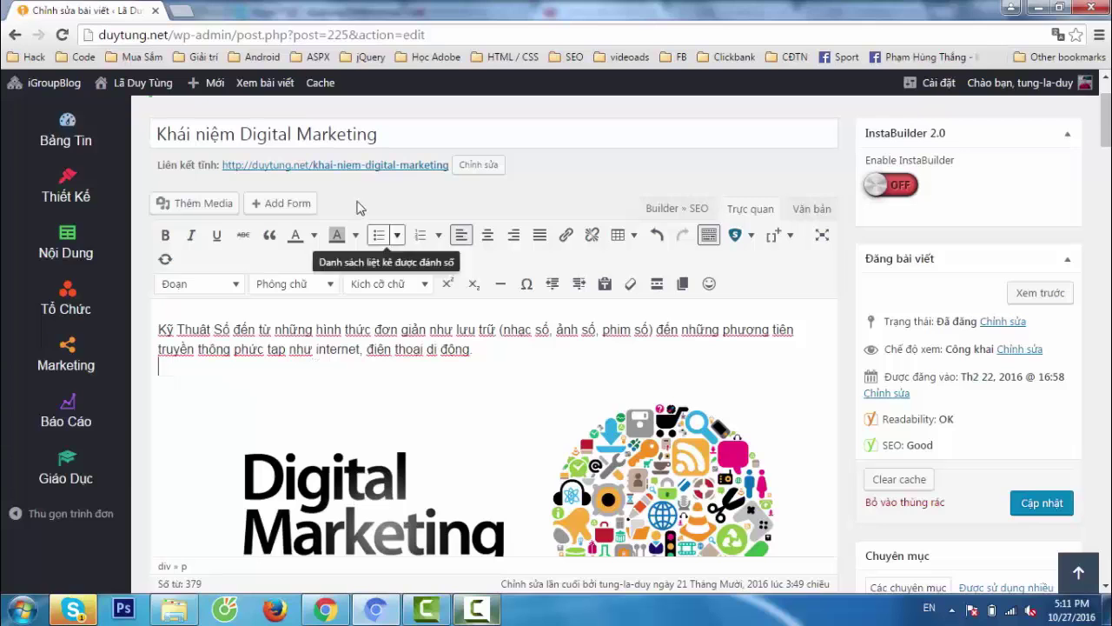
Insert Form thu thập email below the post's opening paragraph as an inline FormCraft form with center alignment.
{"action": "left_click", "coordinate": [292, 207]}
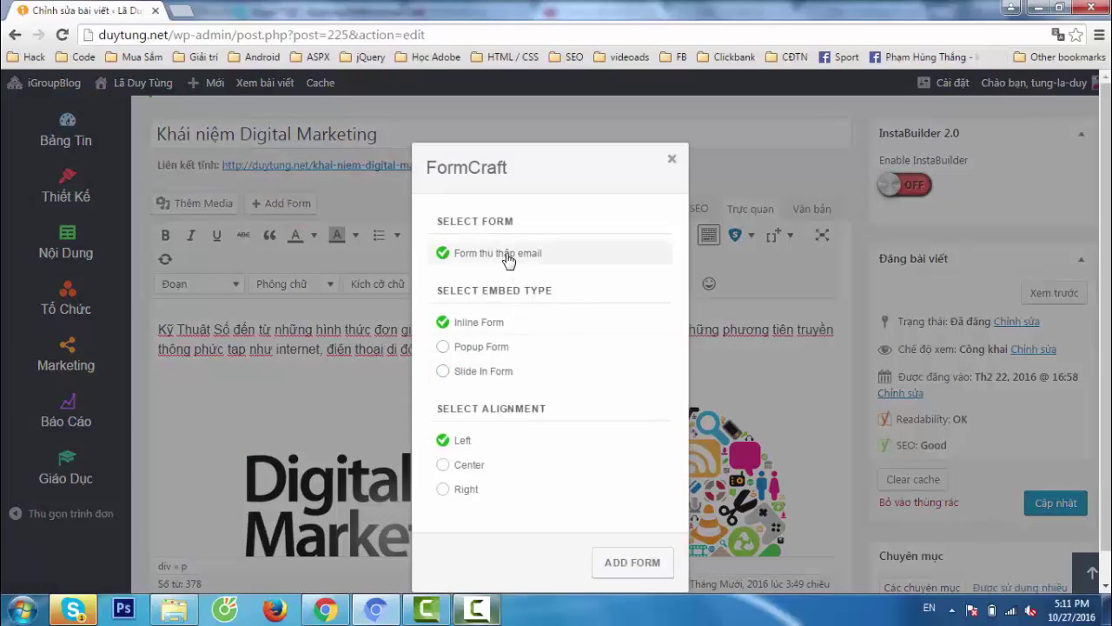
{"action": "left_click", "coordinate": [444, 464]}
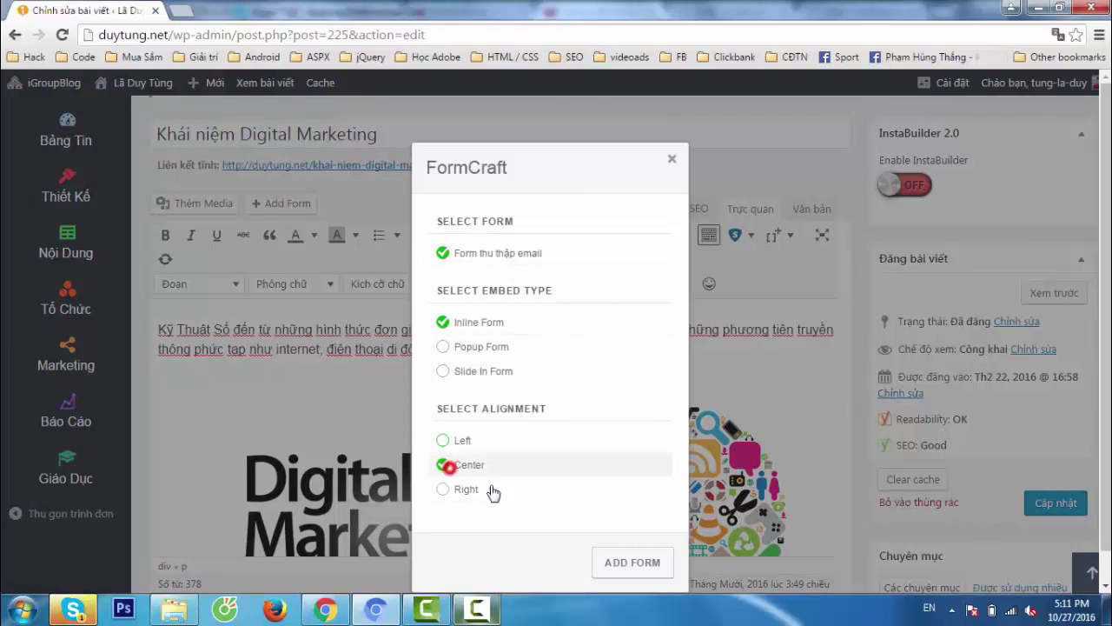
{"action": "left_click", "coordinate": [625, 571]}
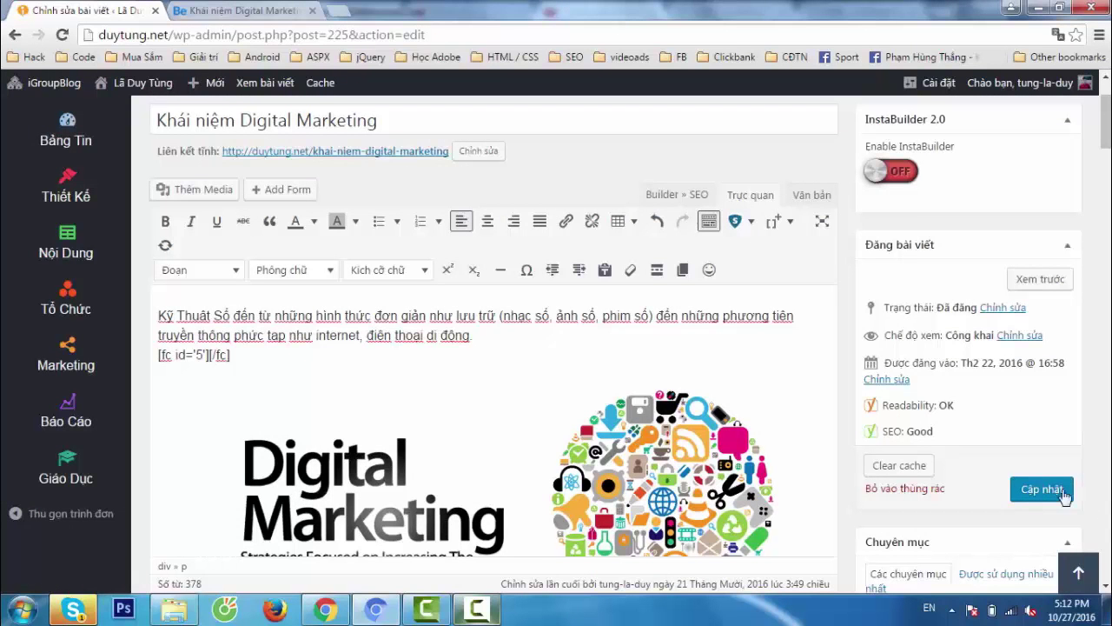
Update the post, reload its preview and check the Họ và tên field of the embedded form.
{"action": "left_click", "coordinate": [1053, 488]}
{"action": "left_click", "coordinate": [225, 10]}
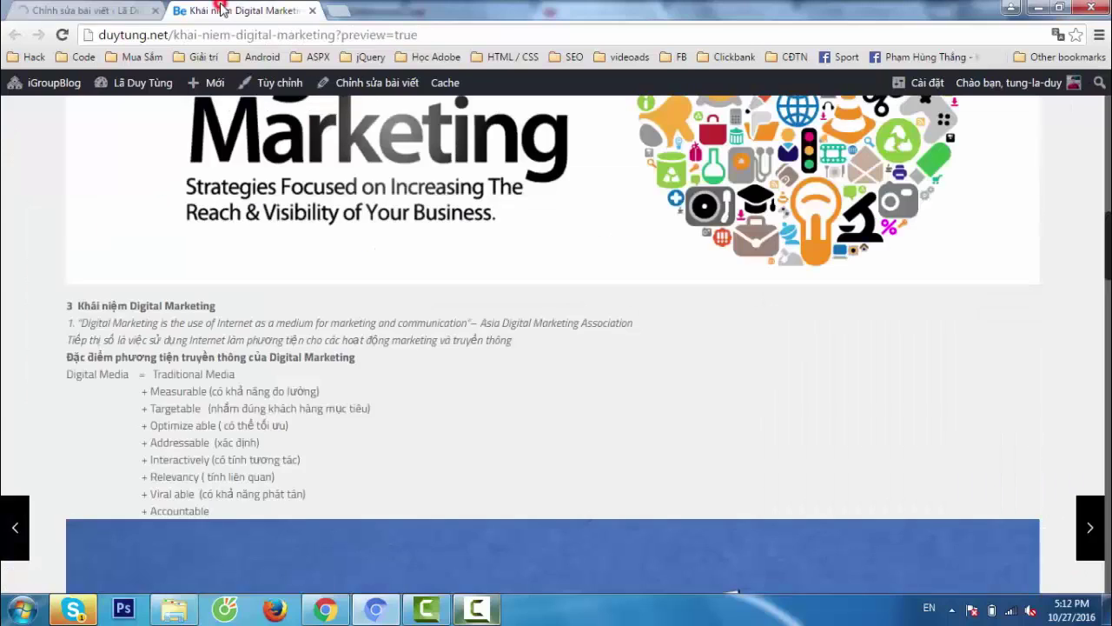
{"action": "left_click", "coordinate": [61, 36]}
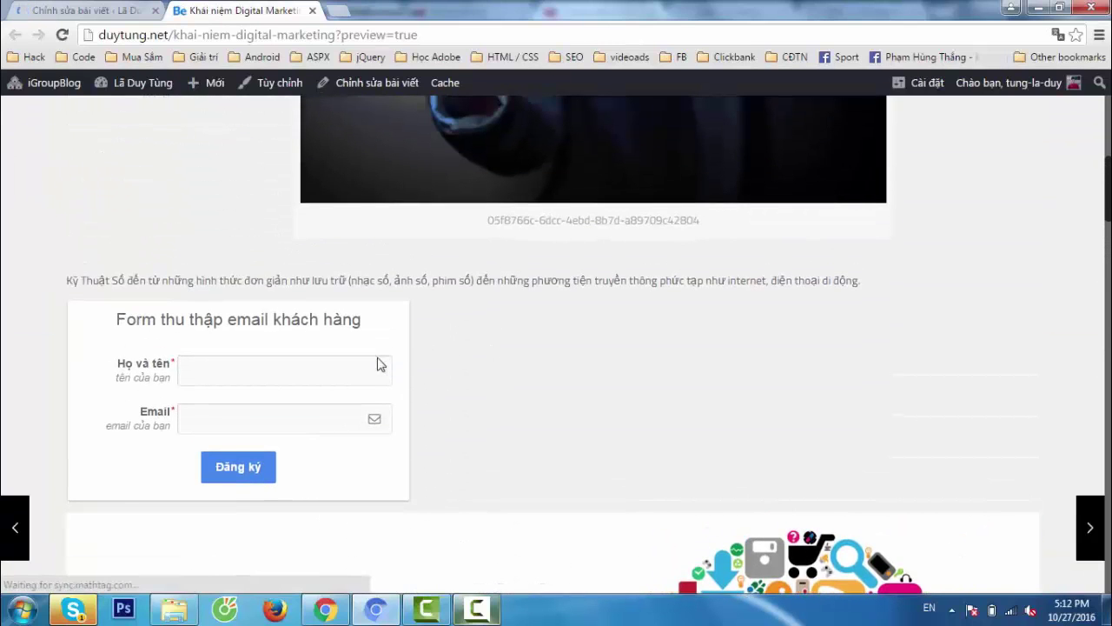
{"action": "left_click", "coordinate": [335, 383]}
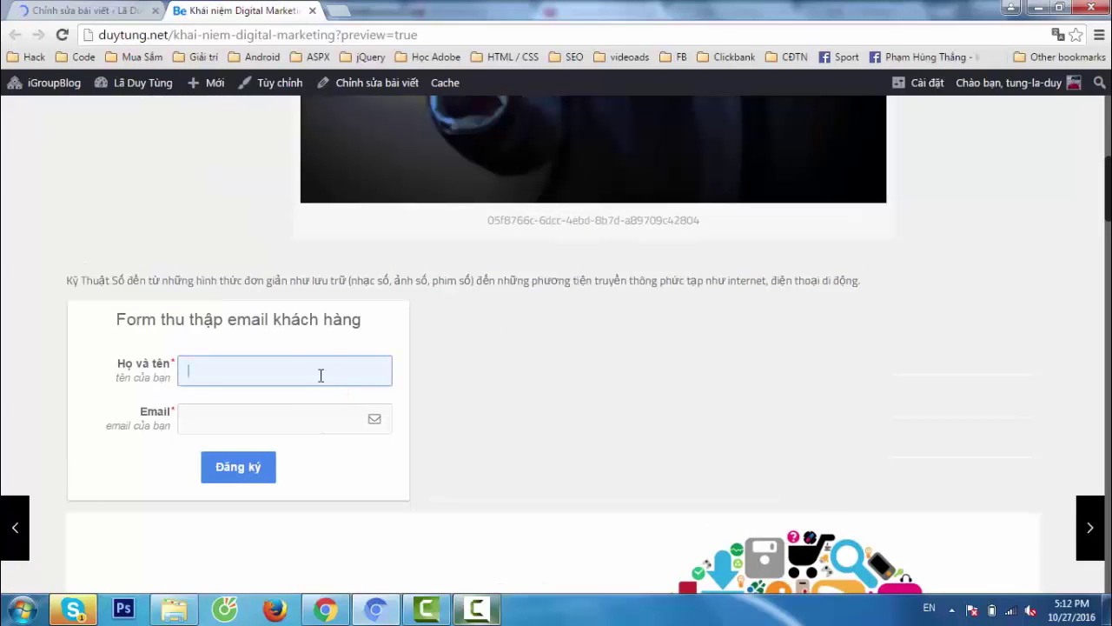
{"action": "left_click", "coordinate": [311, 381]}
Return to the post editor and open the landing page template gallery from the site's content section.
{"action": "left_click", "coordinate": [111, 12]}
{"action": "key", "text": "F5"}
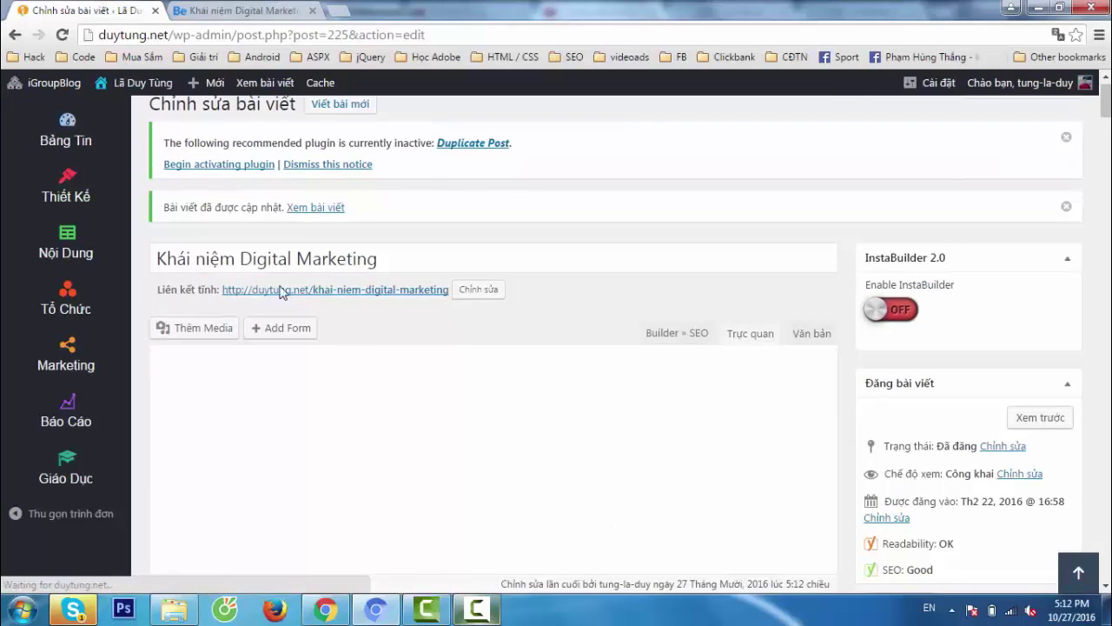
{"action": "left_click", "coordinate": [63, 242]}
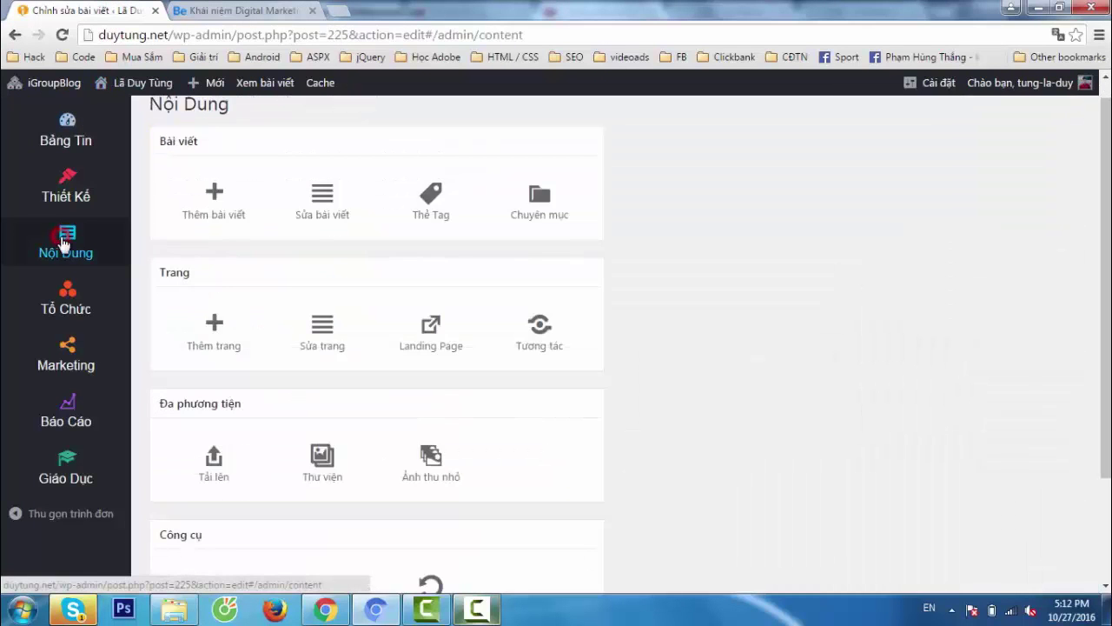
{"action": "scroll", "coordinate": [260, 404], "scroll_direction": "down", "scroll_amount": 1}
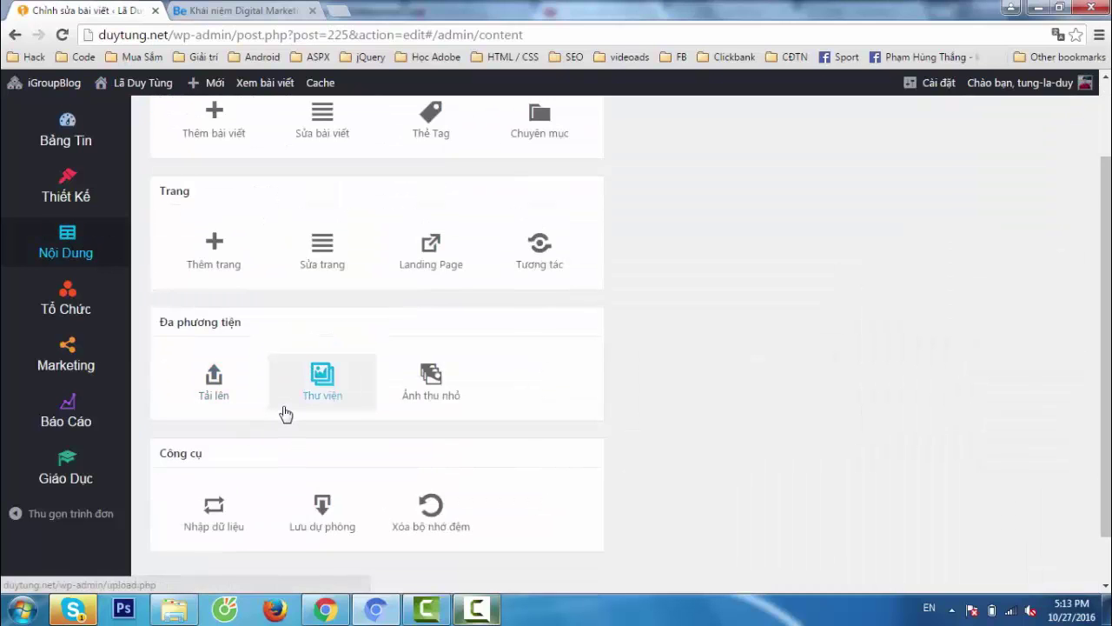
{"action": "scroll", "coordinate": [287, 409], "scroll_direction": "down", "scroll_amount": 1}
{"action": "left_click", "coordinate": [431, 189]}
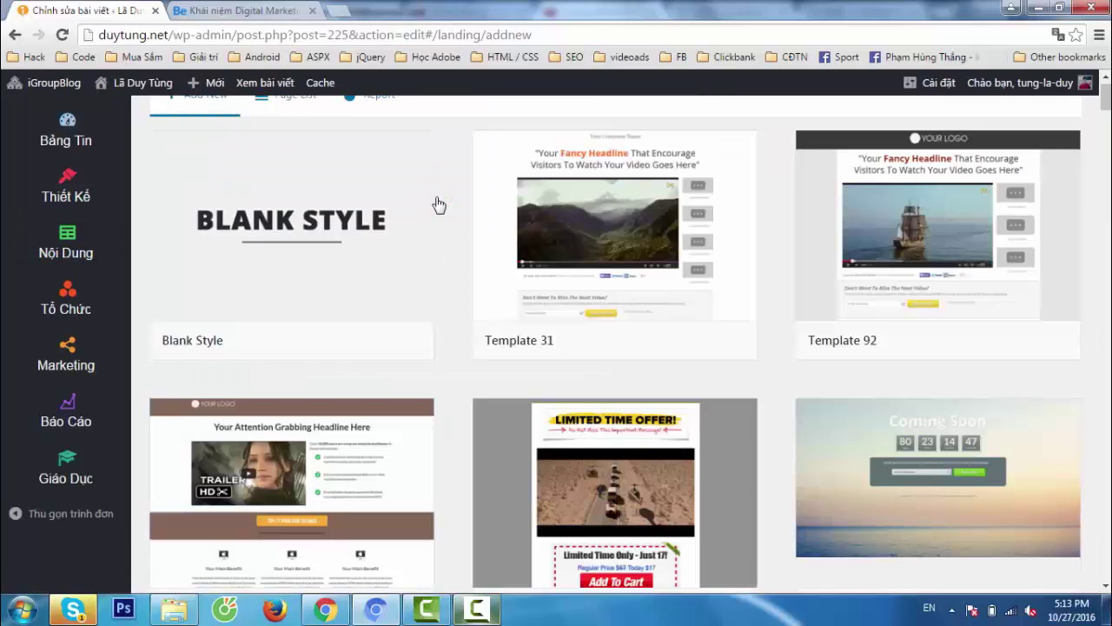
Browse the landing page templates and import Template 79 as a new page.
{"action": "mouse_move", "coordinate": [360, 276]}
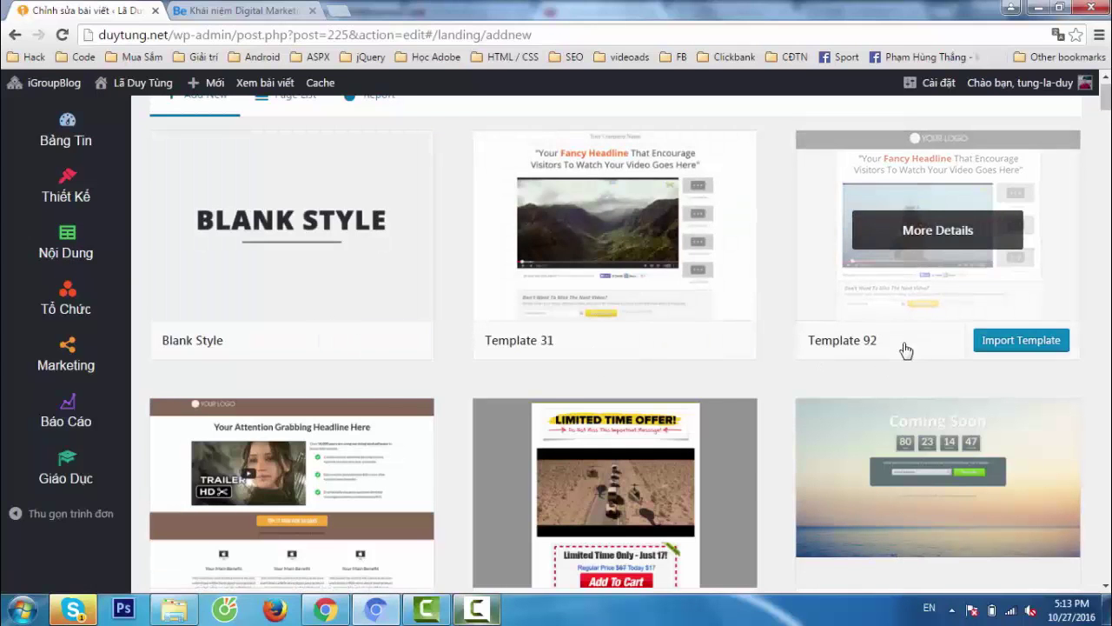
{"action": "scroll", "coordinate": [907, 347], "scroll_direction": "down", "scroll_amount": 3}
{"action": "scroll", "coordinate": [895, 465], "scroll_direction": "down", "scroll_amount": 2}
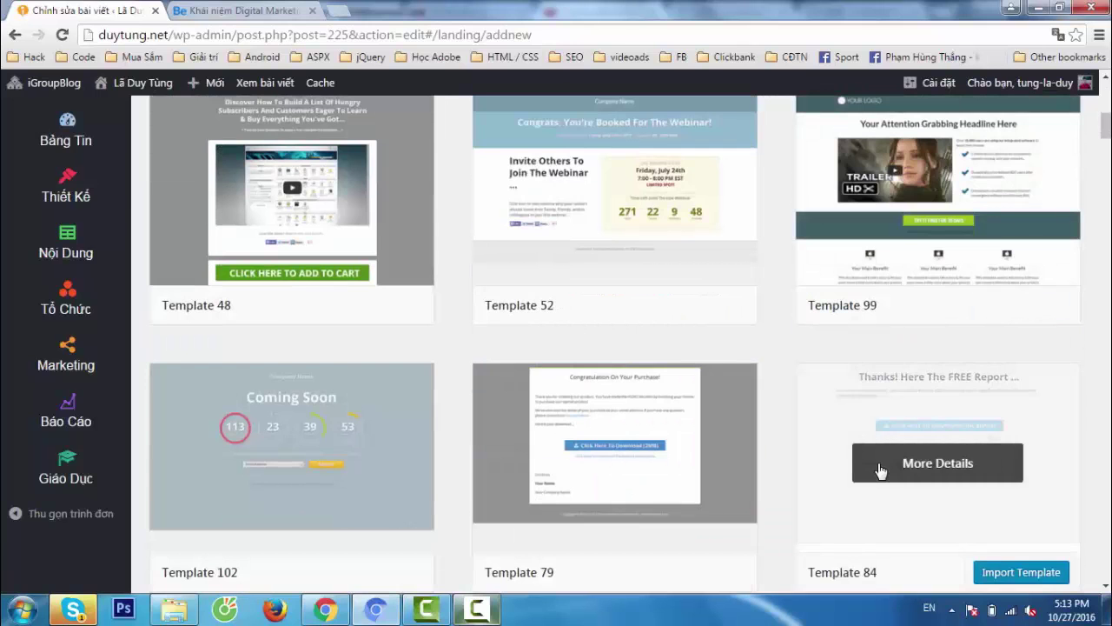
{"action": "mouse_move", "coordinate": [654, 517]}
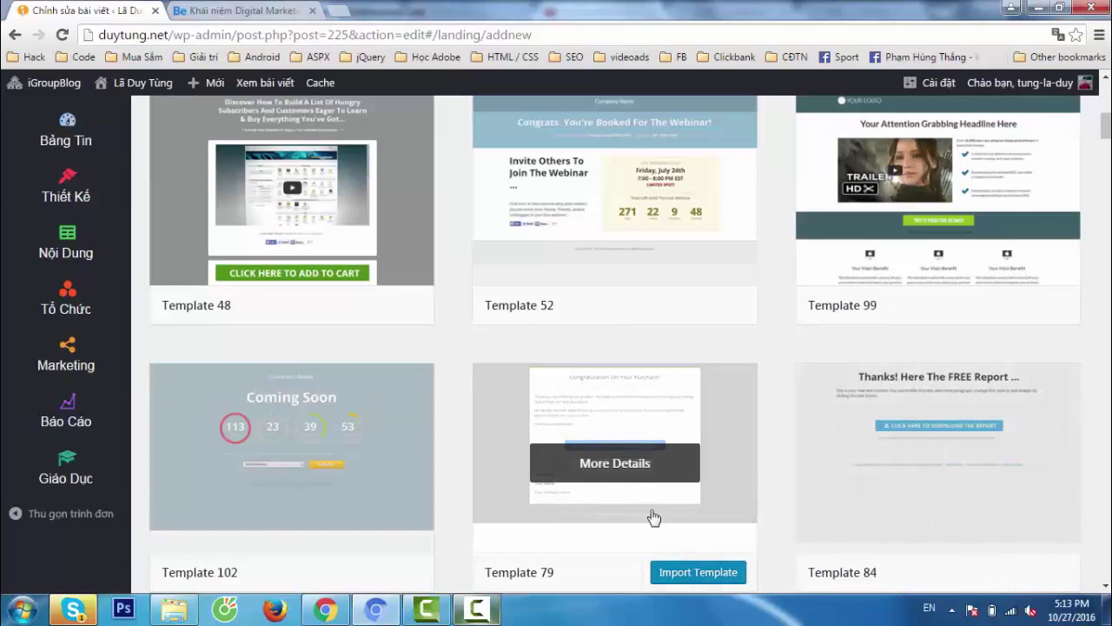
{"action": "left_click", "coordinate": [678, 573]}
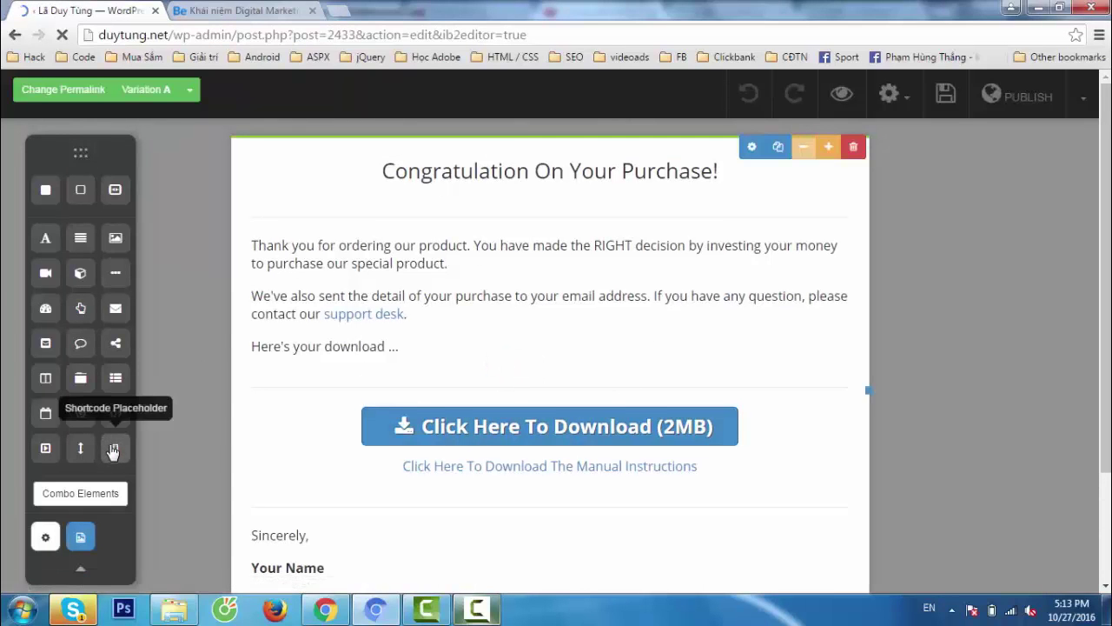
Add a shortcode placeholder below "Here's your download ...", set its shortcode to [fc id='5'][/fc] and hide its settings.
{"action": "left_click_drag", "start_coordinate": [113, 450], "coordinate": [379, 389]}
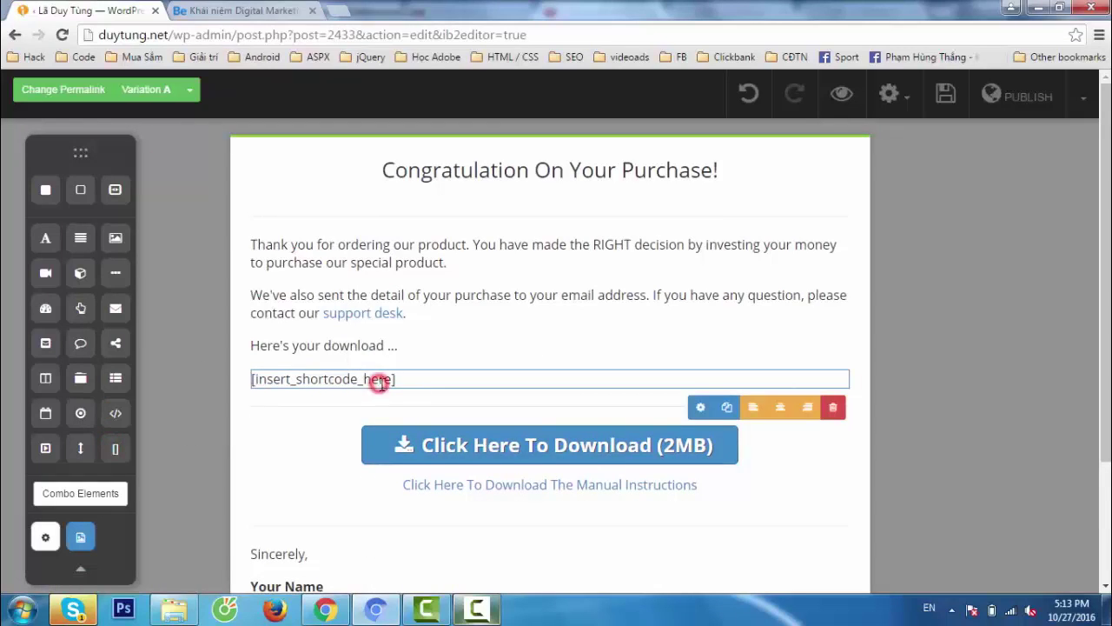
{"action": "left_click", "coordinate": [700, 406]}
{"action": "triple_click", "coordinate": [982, 206]}
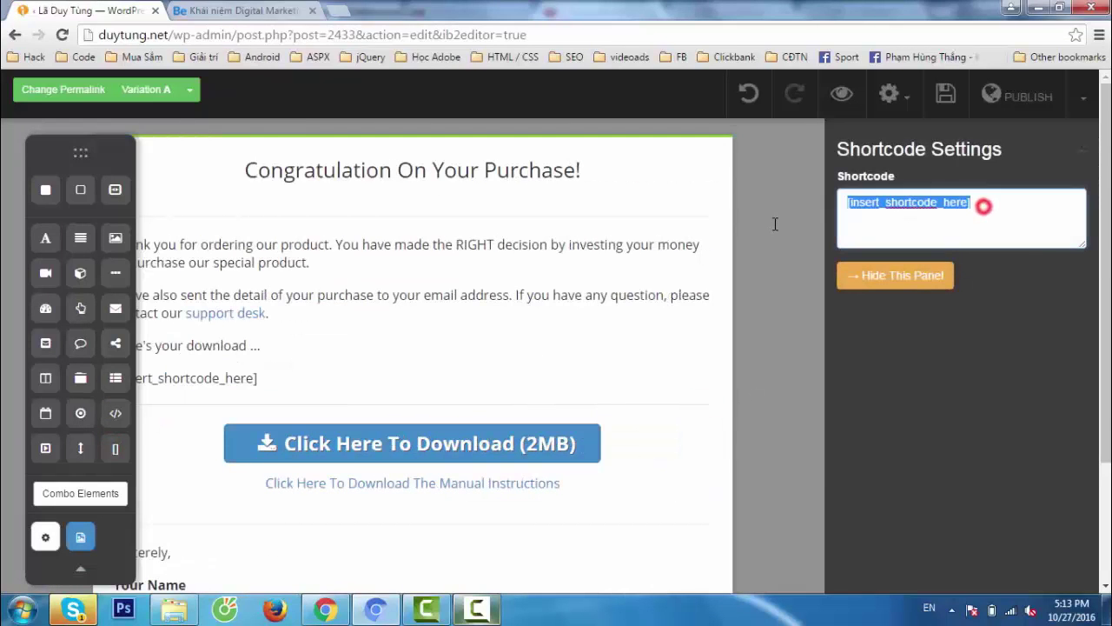
{"action": "type", "text": "[fc id='5'][/fc]"}
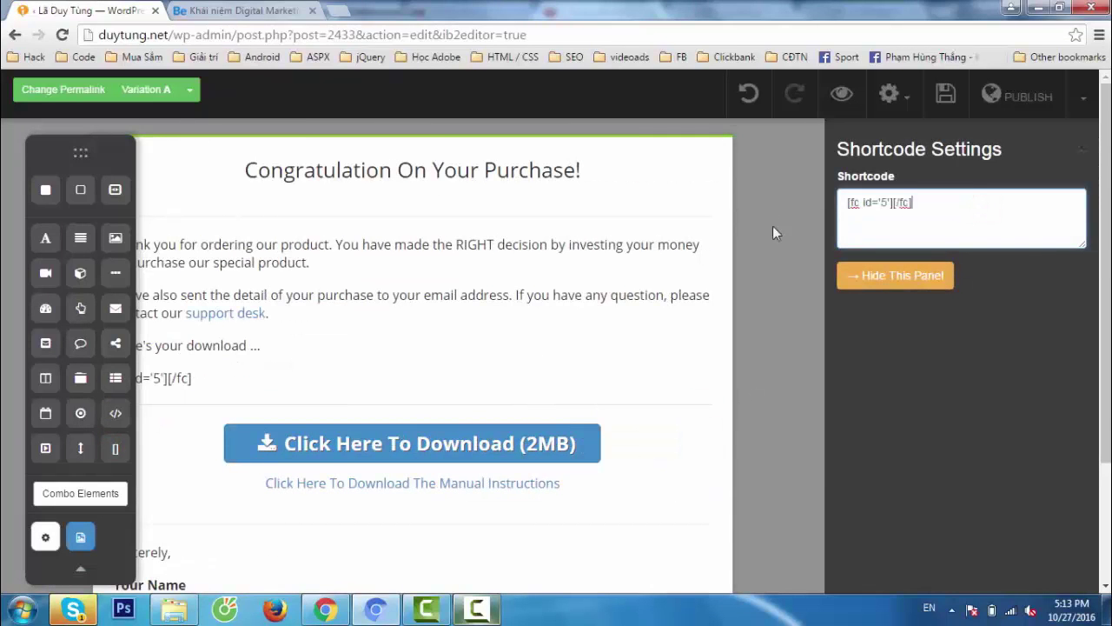
{"action": "left_click", "coordinate": [891, 276]}
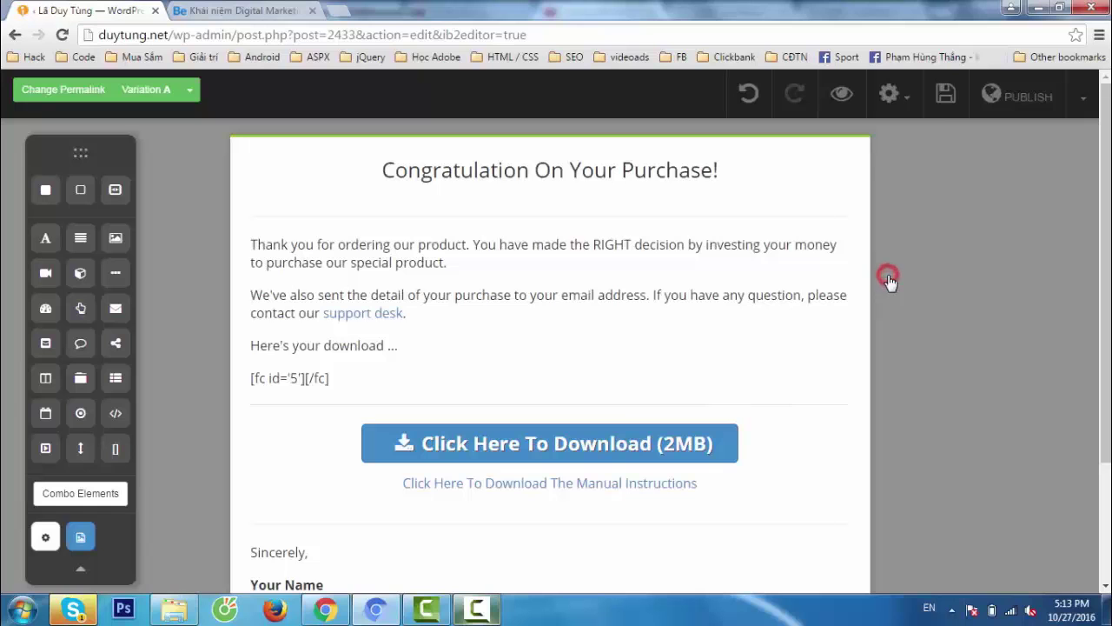
Save and publish the landing page.
{"action": "left_click", "coordinate": [949, 97]}
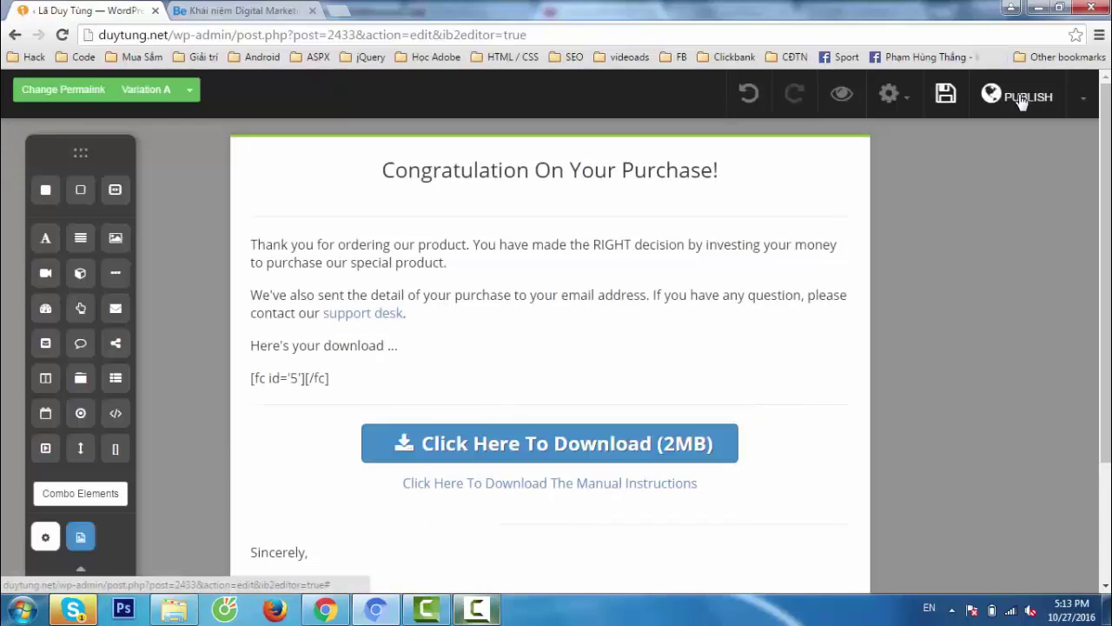
{"action": "left_click", "coordinate": [1021, 99]}
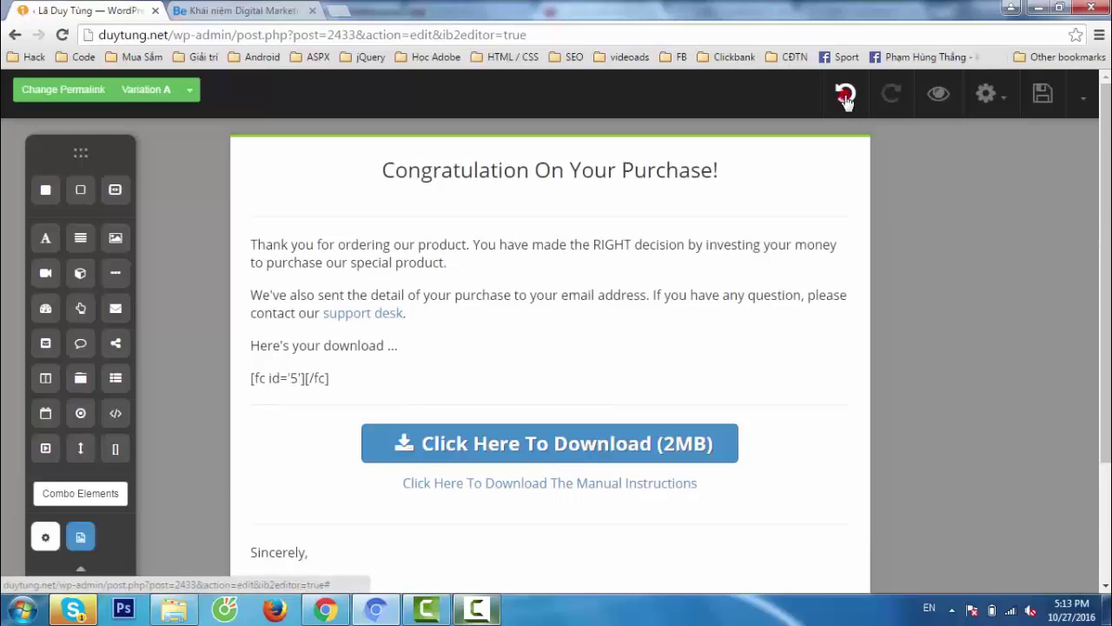
{"action": "left_click", "coordinate": [844, 94]}
Preview the landing page and check the Họ và tên and Email fields of the embedded form.
{"action": "left_click", "coordinate": [942, 95]}
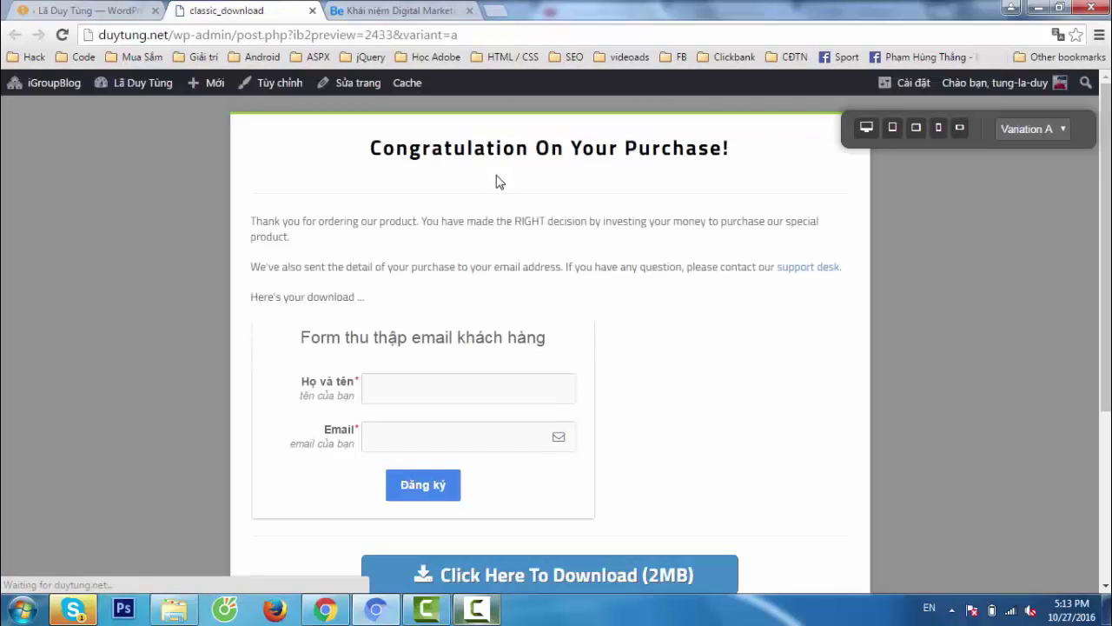
{"action": "left_click", "coordinate": [458, 391]}
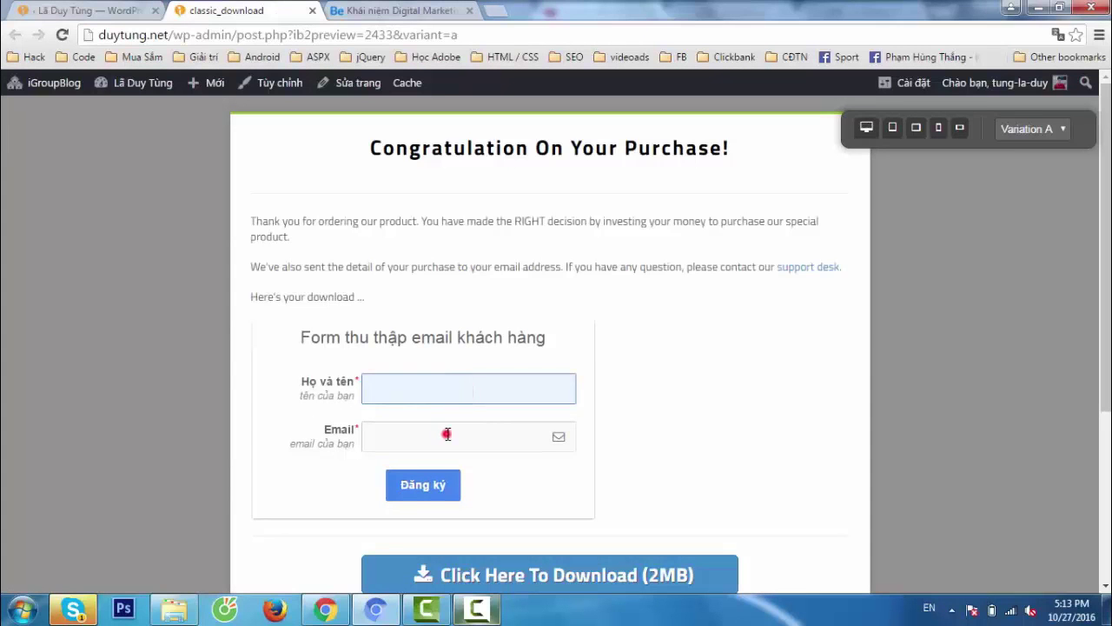
{"action": "left_click", "coordinate": [447, 432]}
{"action": "left_click", "coordinate": [462, 379]}
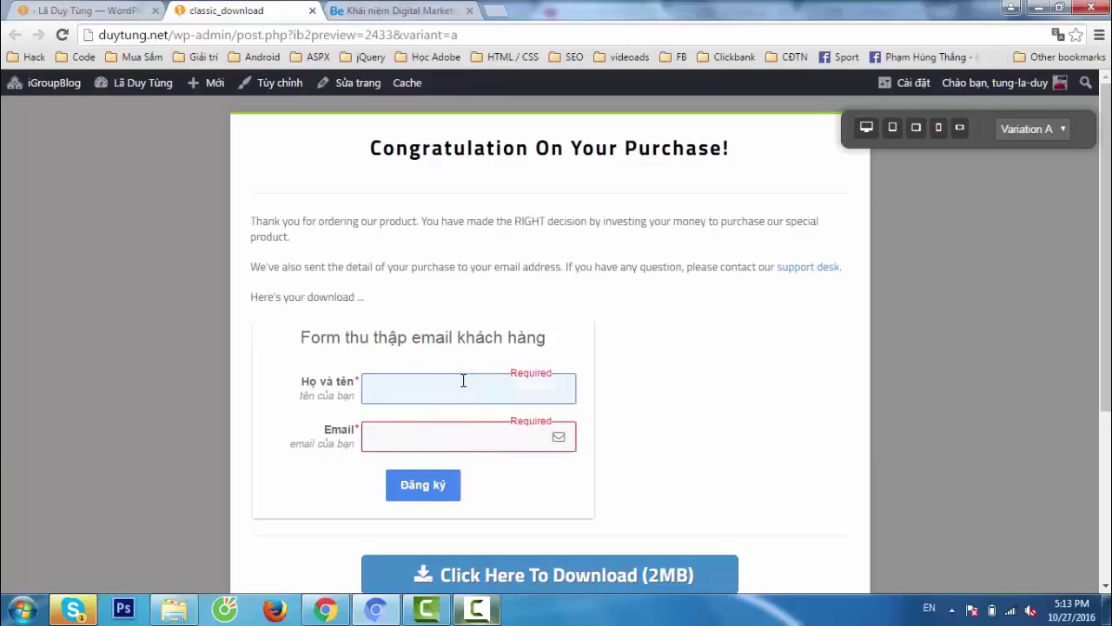